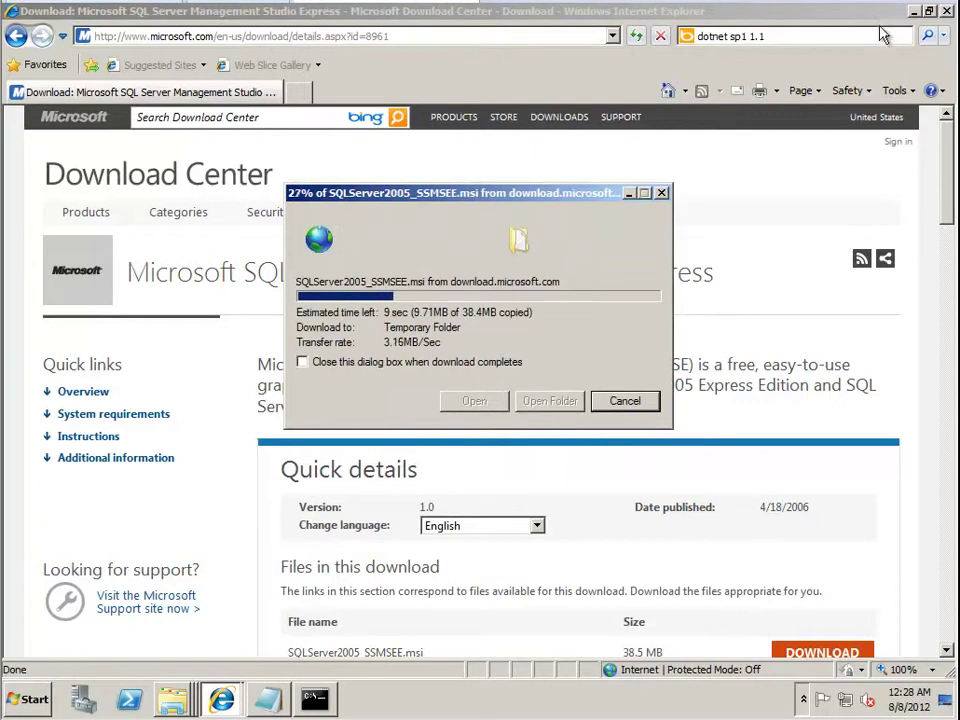
- Minimize the browser, and close the Notepad notes and the Command Prompt window while the file downloads
{"action": "left_click", "coordinate": [688, 15]}
{"action": "key", "text": "super+Down"}
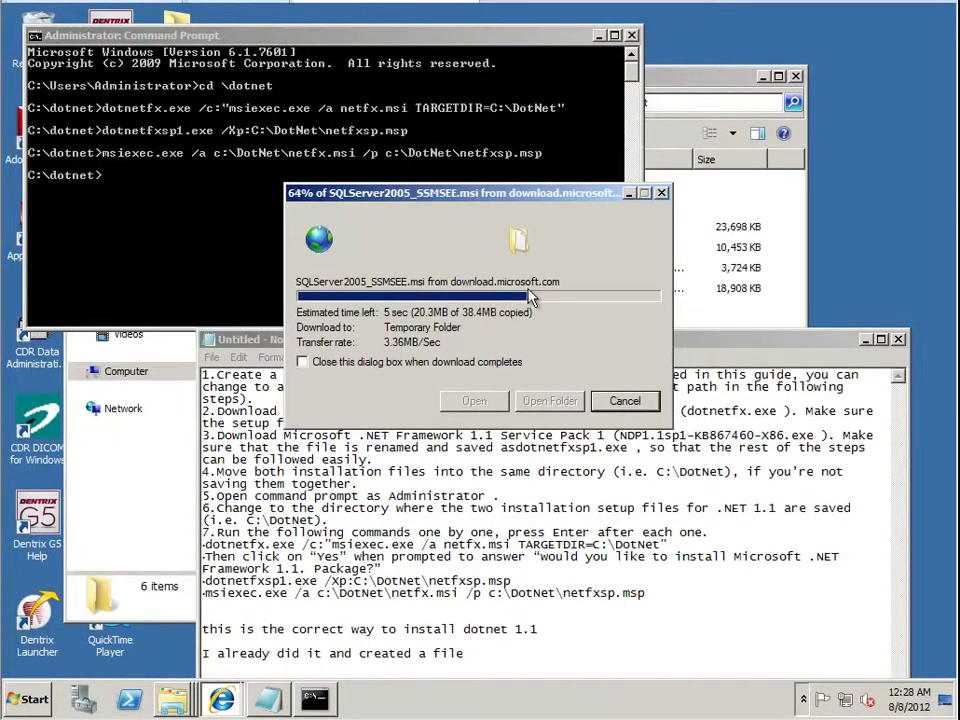
{"action": "left_click", "coordinate": [900, 342]}
{"action": "left_click", "coordinate": [533, 356]}
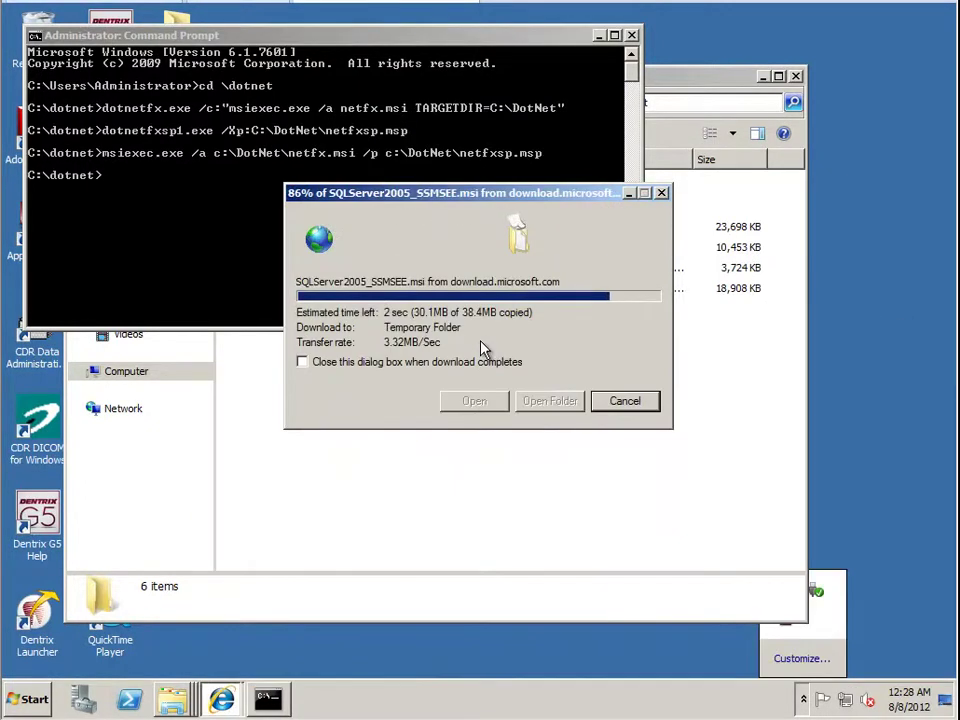
{"action": "left_click", "coordinate": [631, 35]}
- Try to run the SQLServer2005_SSMSEE.msi setup, and exit its wizard
{"action": "left_click", "coordinate": [495, 262]}
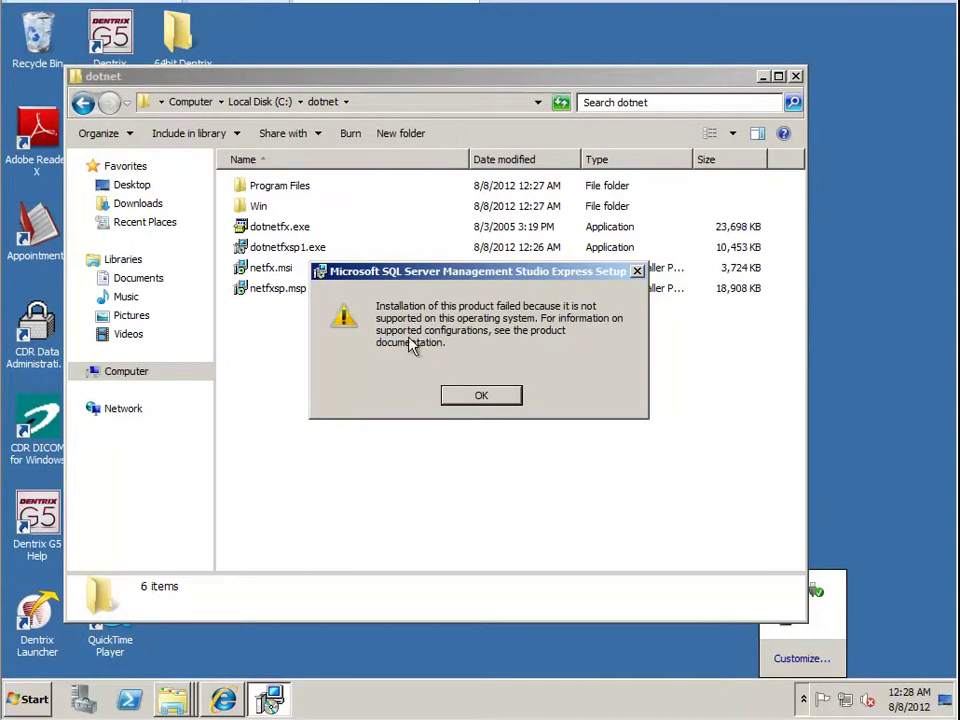
{"action": "left_click", "coordinate": [480, 398]}
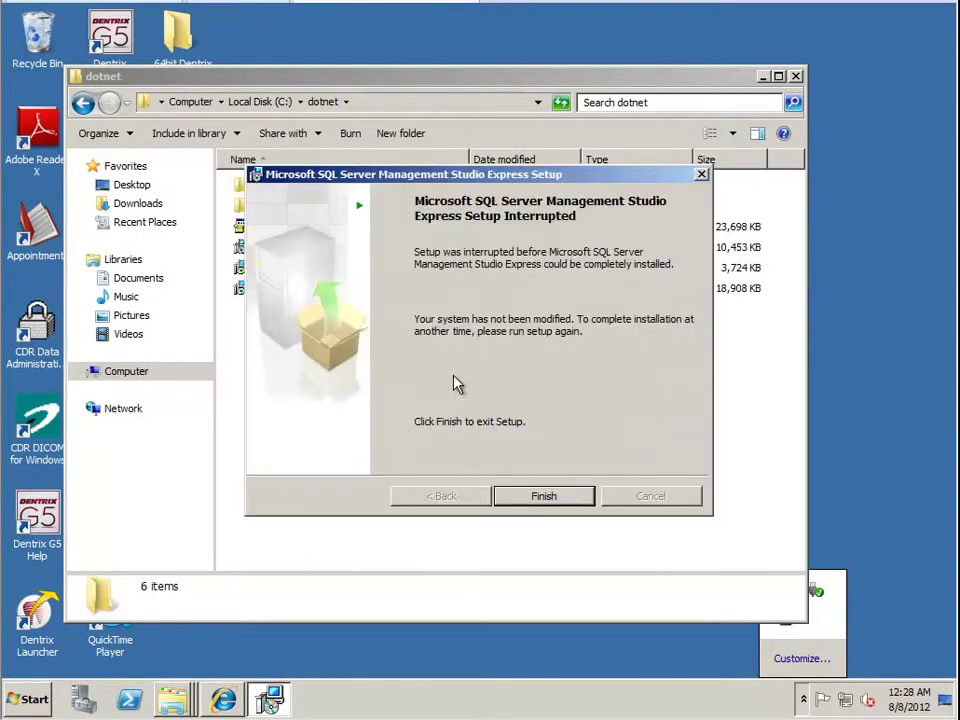
{"action": "left_click", "coordinate": [546, 500]}
- Return to the Download Center page in Internet Explorer and start the SQLServer2005_SSMSEE_x64.msi download to be run directly
{"action": "left_click", "coordinate": [223, 700]}
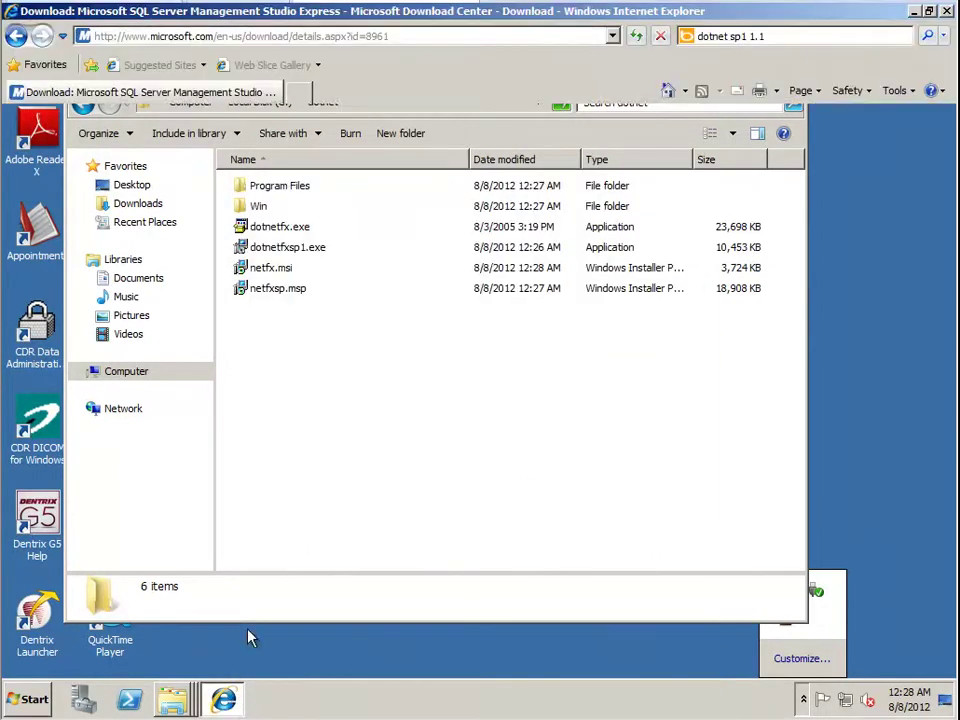
{"action": "scroll", "coordinate": [424, 439], "scroll_direction": "down", "scroll_amount": 3}
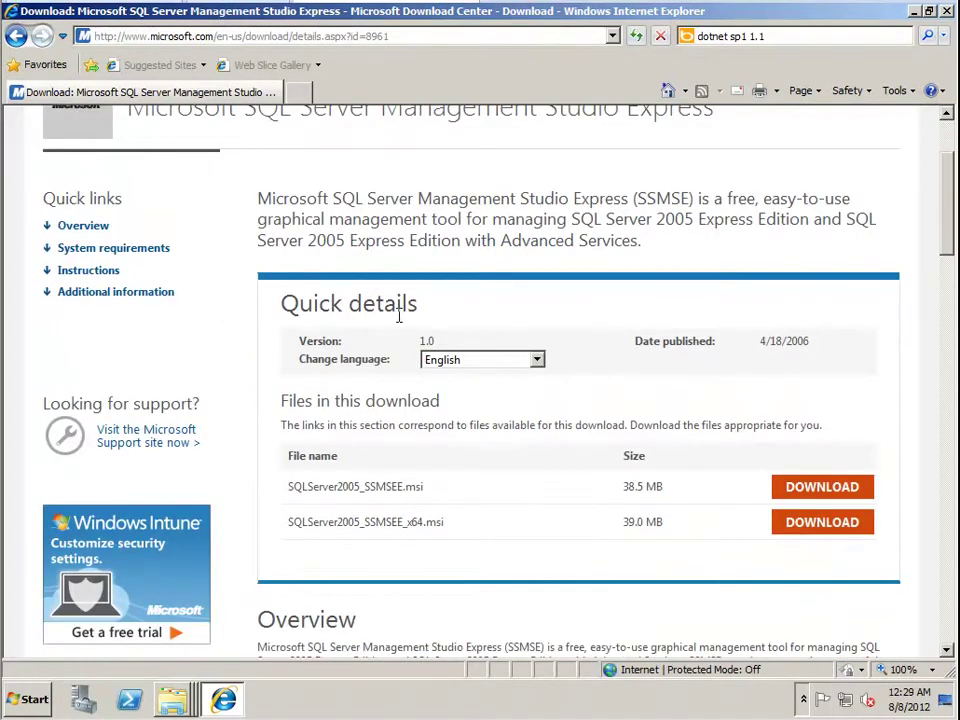
{"action": "left_click", "coordinate": [440, 360]}
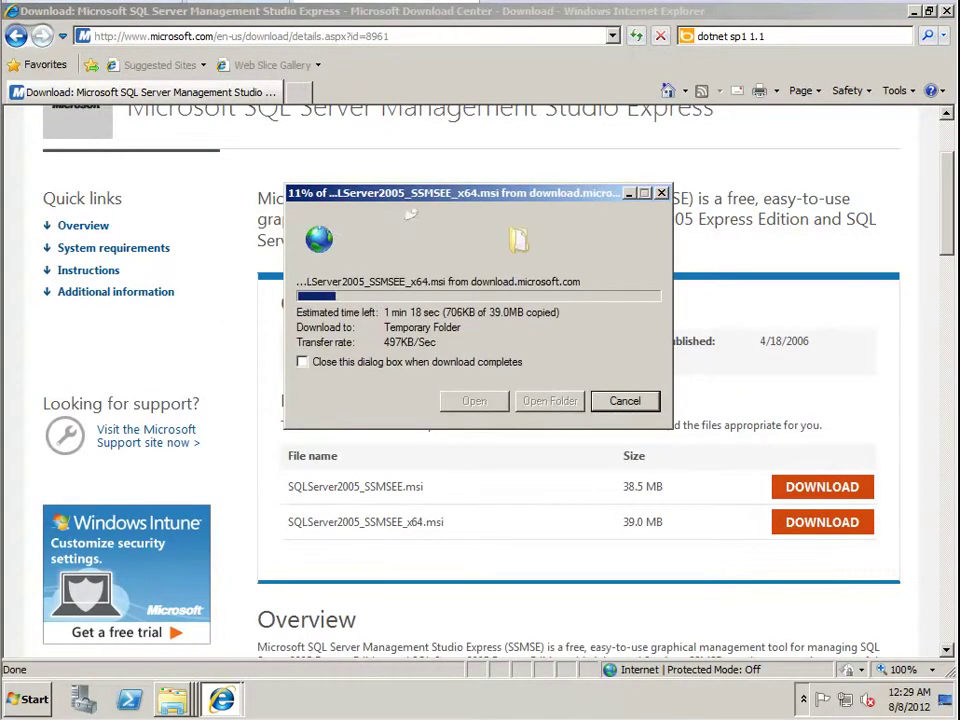
- Clear the desktop by minimizing the browser and closing the dotnet folder window, with the download progress window moved aside
{"action": "left_click", "coordinate": [913, 11]}
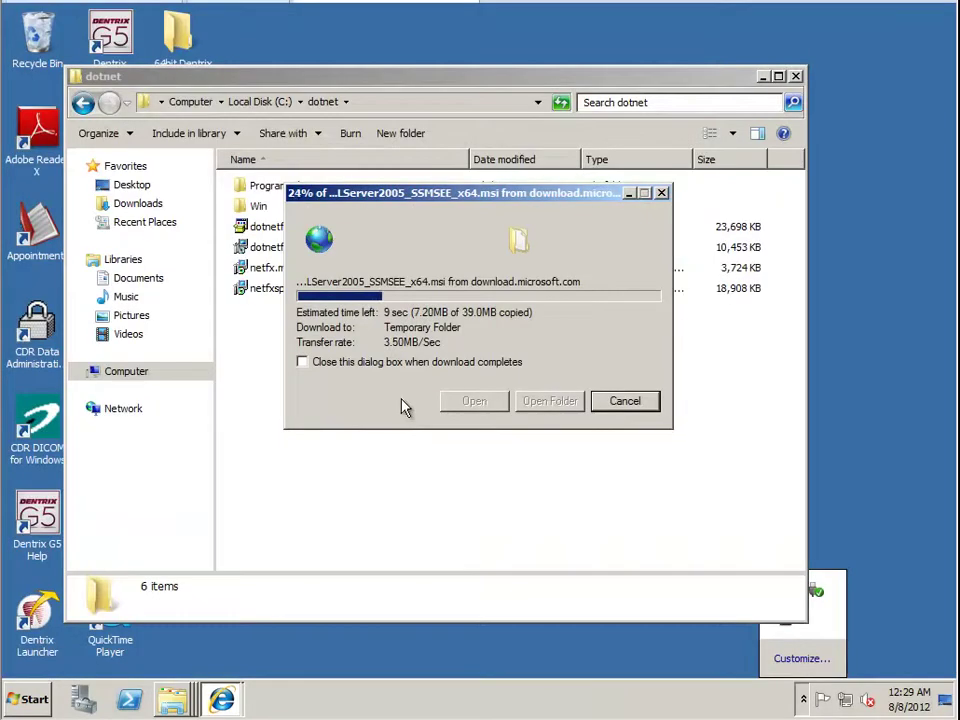
{"action": "left_click_drag", "start_coordinate": [385, 204], "coordinate": [505, 287]}
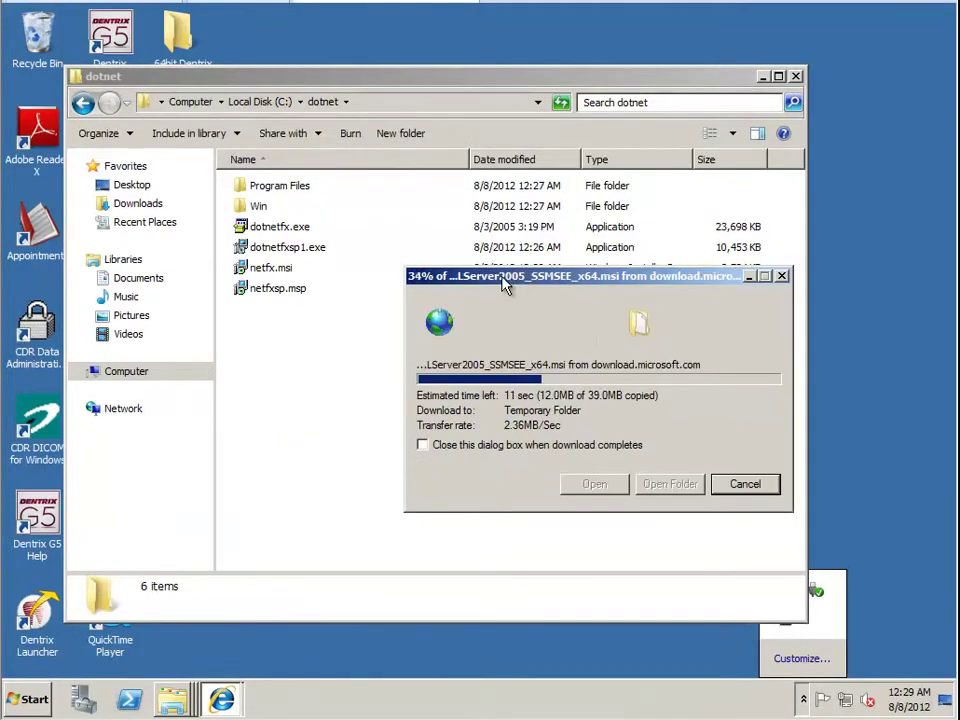
{"action": "left_click", "coordinate": [796, 76]}
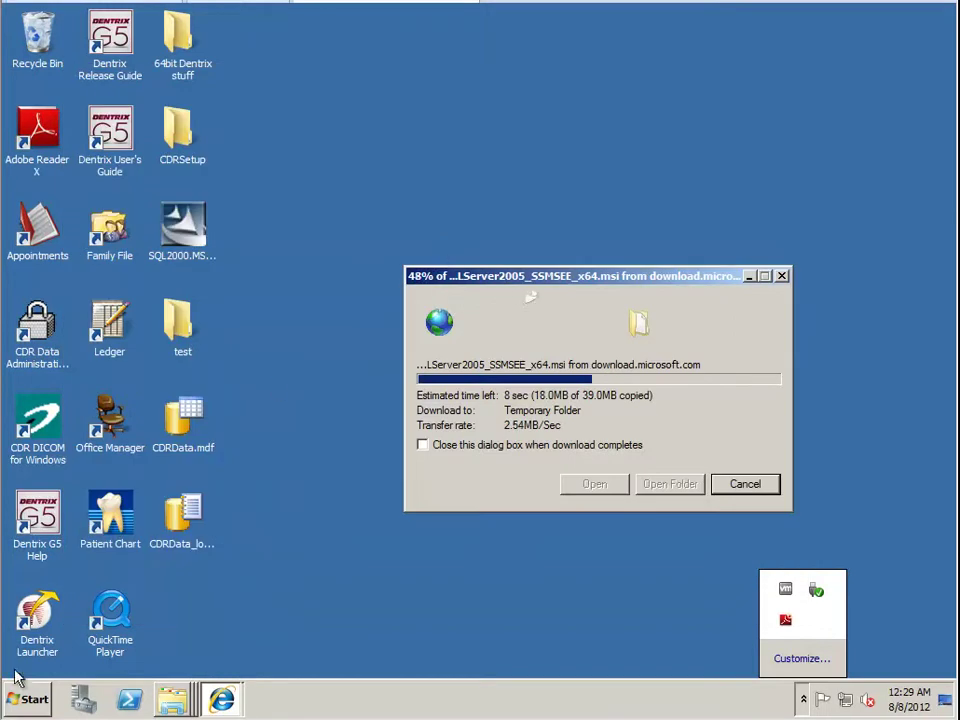
- Open the properties of Windows Firewall with Advanced Security on the local computer from the Control Panel's firewall settings
{"action": "left_click", "coordinate": [30, 699]}
{"action": "left_click", "coordinate": [303, 478]}
{"action": "scroll", "coordinate": [553, 508], "scroll_direction": "down", "scroll_amount": 6}
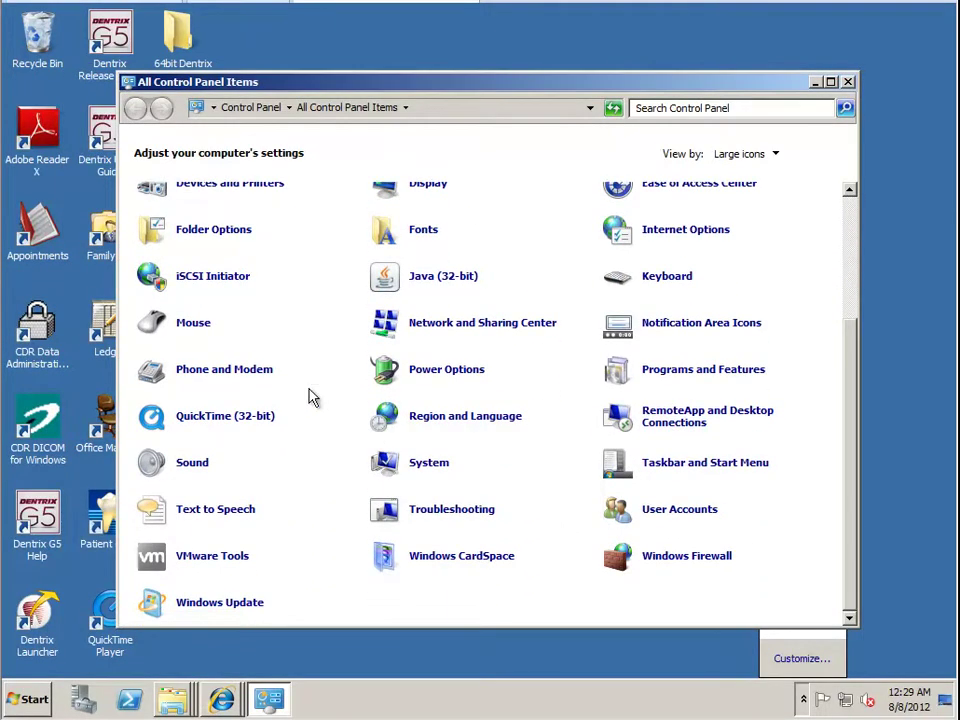
{"action": "left_click", "coordinate": [687, 555]}
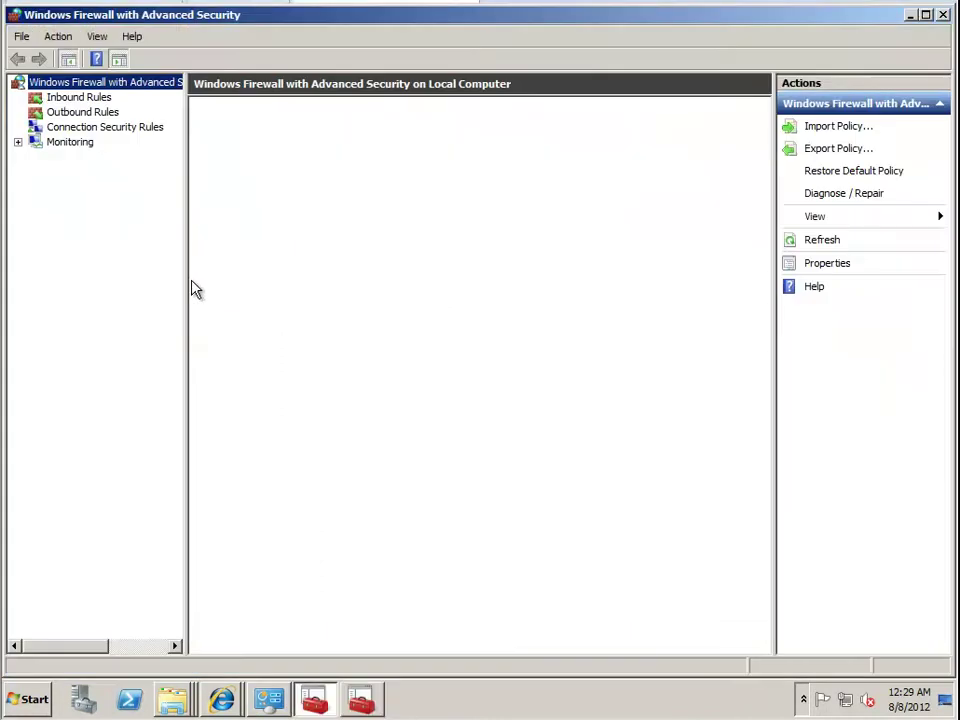
{"action": "right_click", "coordinate": [42, 86]}
{"action": "left_click", "coordinate": [90, 214]}
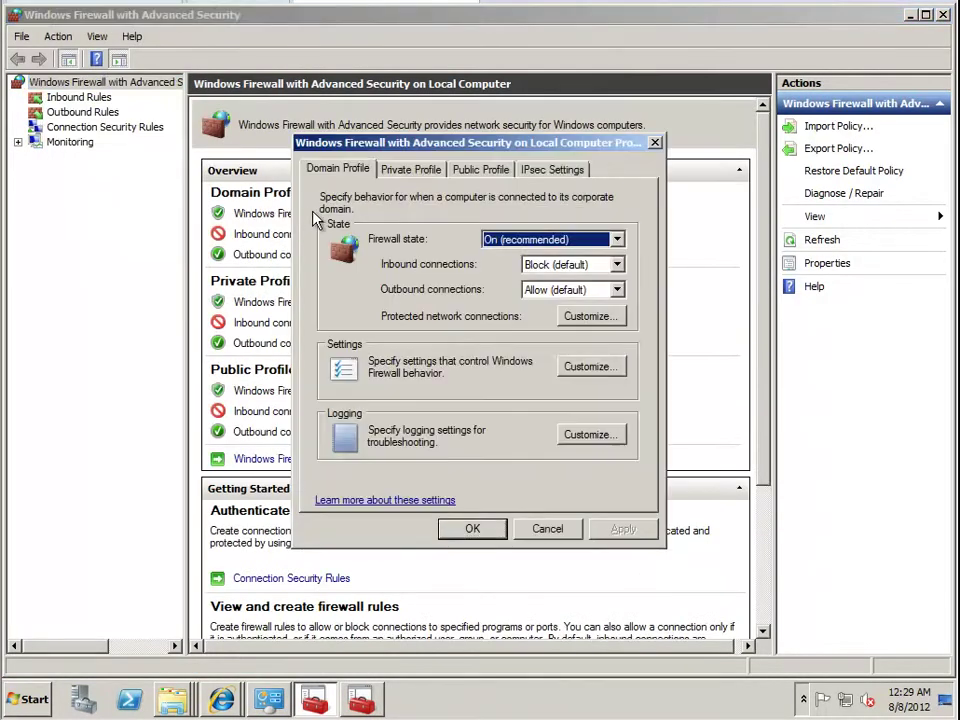
- Set the firewall state to Off for the Domain and Private profiles and apply the changes
{"action": "left_click", "coordinate": [547, 250]}
{"action": "left_click", "coordinate": [531, 268]}
{"action": "left_click", "coordinate": [407, 176]}
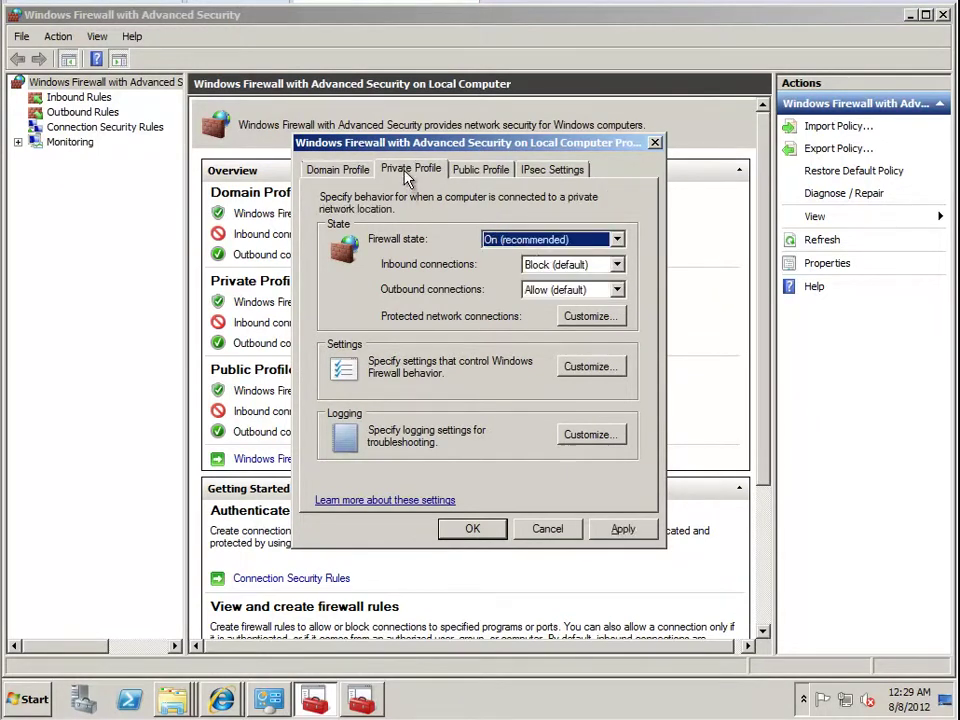
{"action": "left_click", "coordinate": [525, 240]}
{"action": "left_click", "coordinate": [525, 268]}
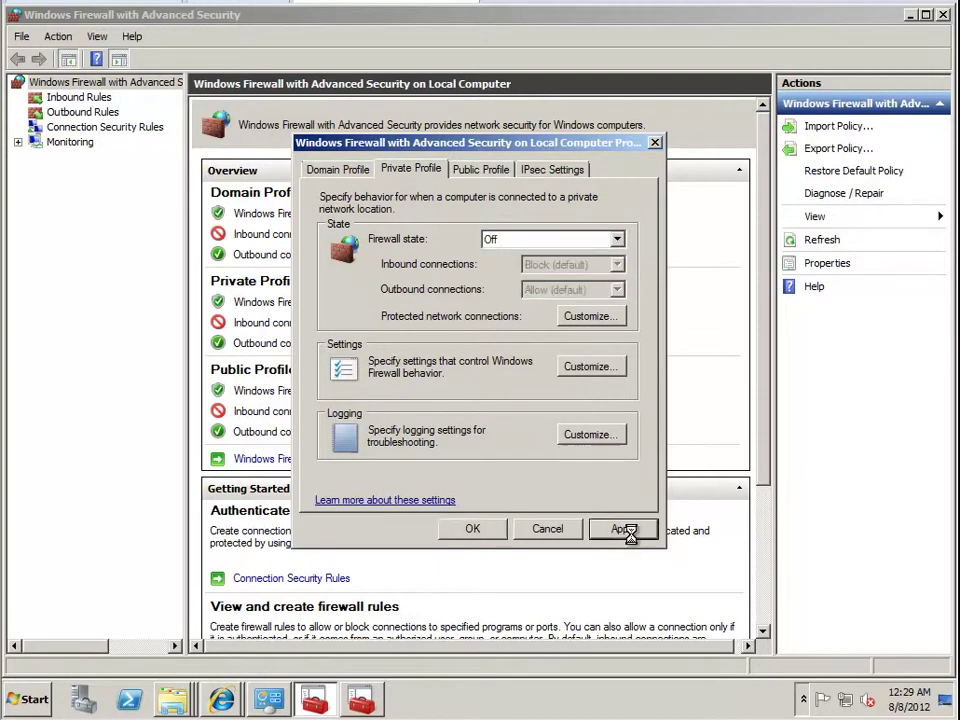
{"action": "left_click", "coordinate": [474, 530]}
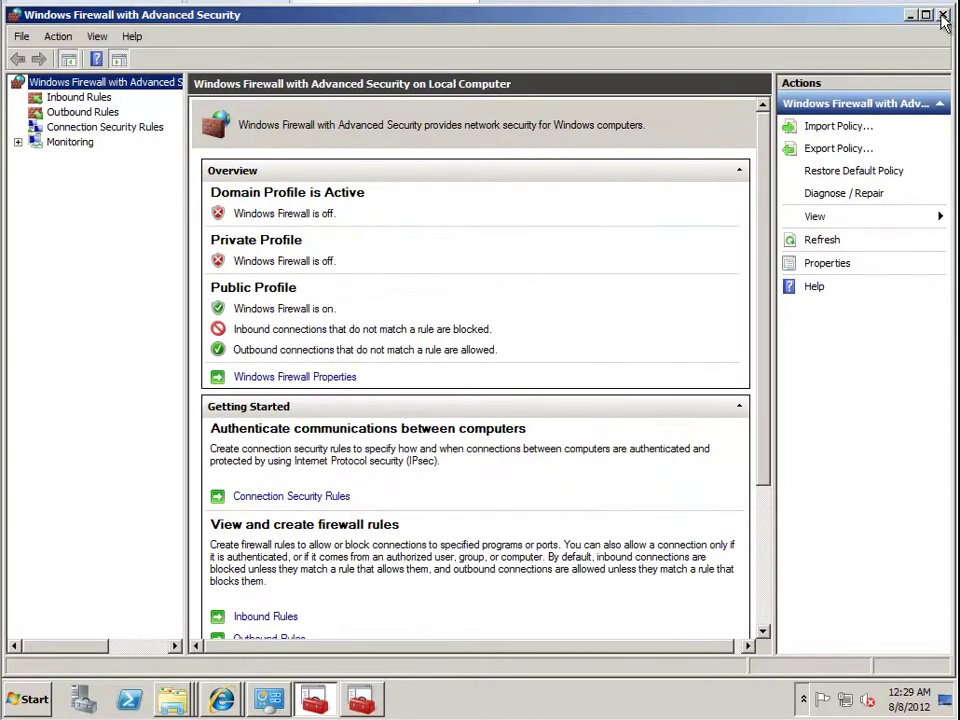
- Close the Windows Firewall with Advanced Security windows and the Control Panel's Windows Firewall page
{"action": "left_click", "coordinate": [941, 17]}
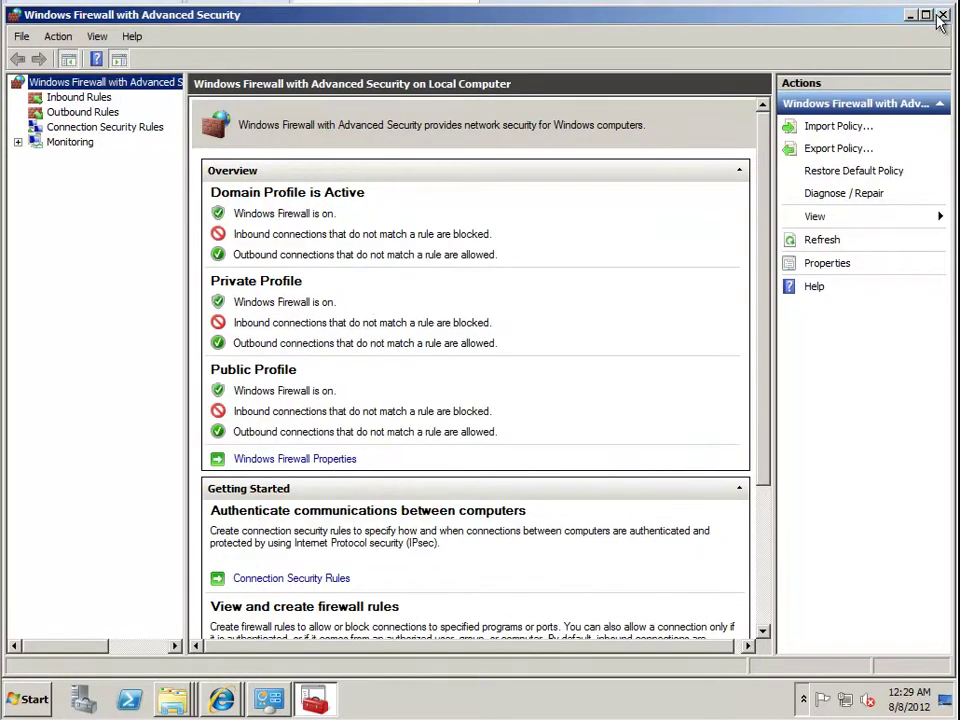
{"action": "double_click", "coordinate": [700, 18]}
{"action": "key", "text": "alt+F4"}
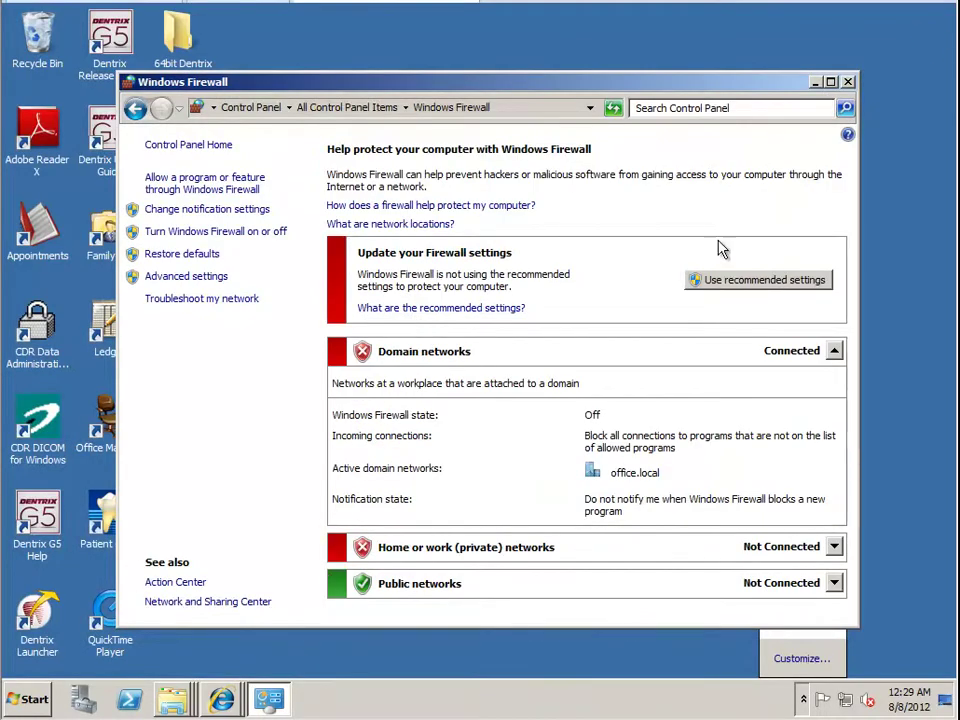
{"action": "left_click", "coordinate": [846, 83]}
- Run the downloaded x64 installer and go through the wizard to start installing Microsoft SQL Server Management Studio Express
{"action": "left_click", "coordinate": [648, 352]}
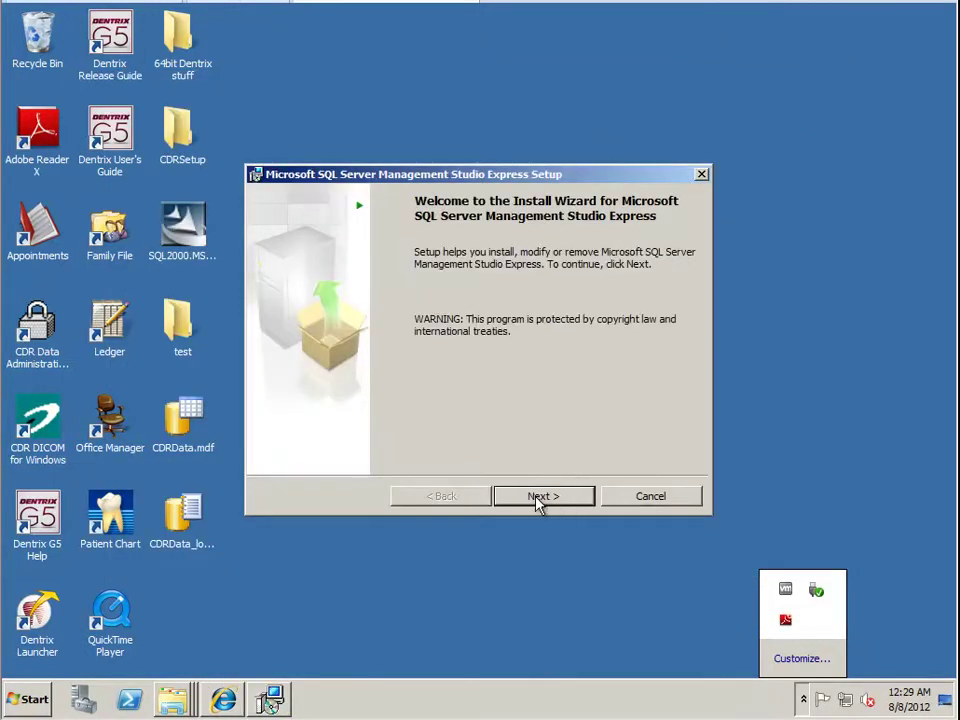
{"action": "left_click", "coordinate": [540, 497]}
{"action": "left_click", "coordinate": [424, 430]}
{"action": "left_click", "coordinate": [540, 498]}
{"action": "left_click", "coordinate": [540, 497]}
{"action": "left_click", "coordinate": [540, 497]}
{"action": "left_click", "coordinate": [540, 497]}
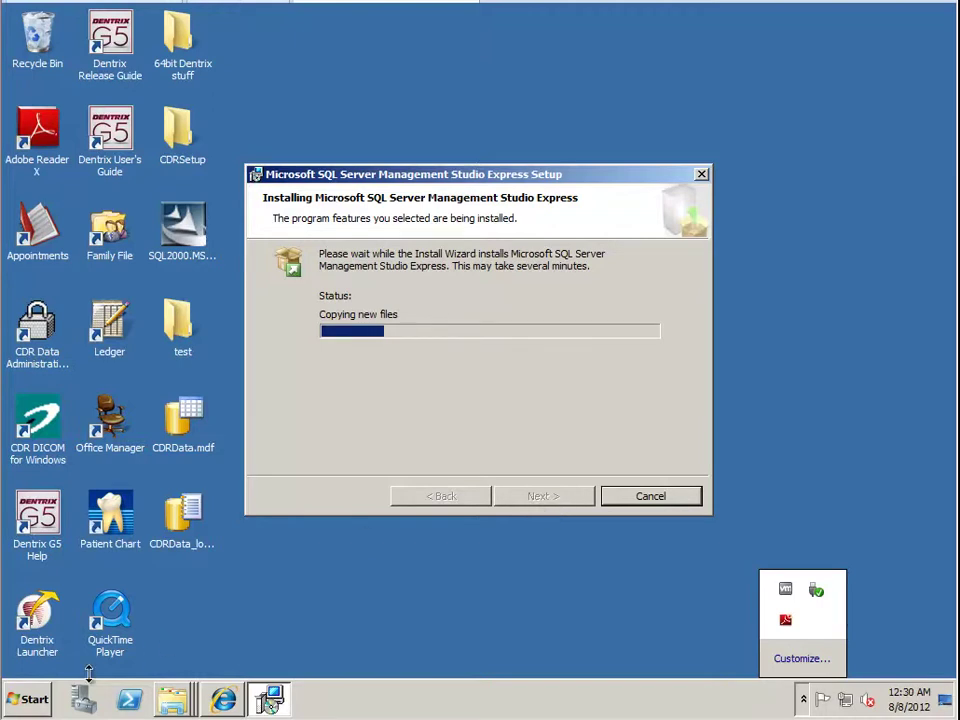
- Write "were doing this to make sure the database files are attached." in a new Notepad document and minimize it
{"action": "left_click", "coordinate": [30, 698]}
{"action": "type", "text": "notepad"}
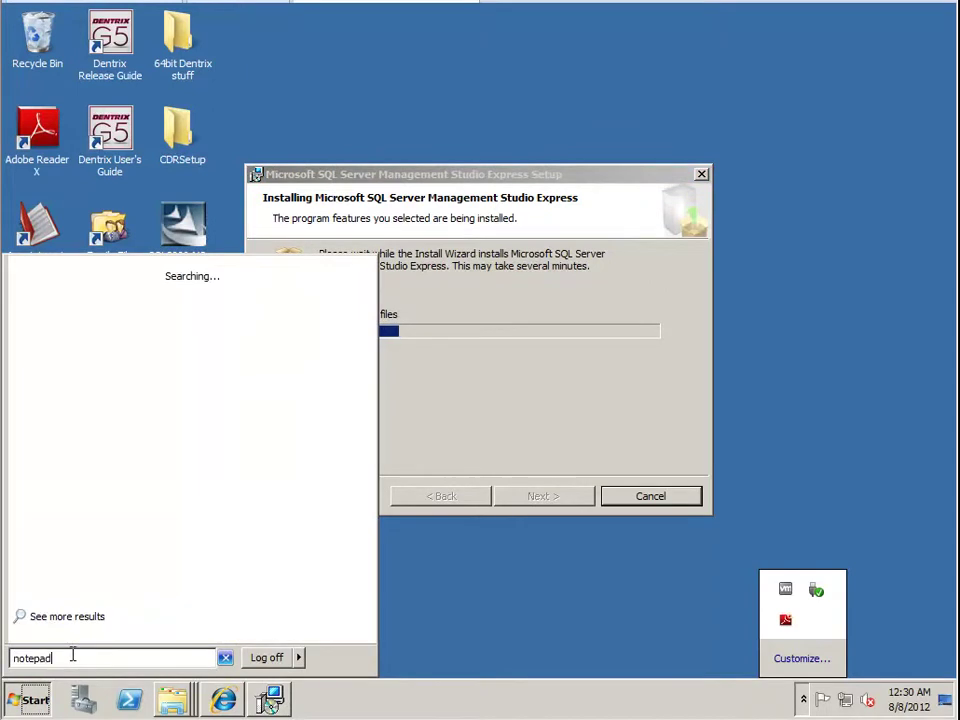
{"action": "key", "text": "Return"}
{"action": "type", "text": "were doing this to make sure the"}
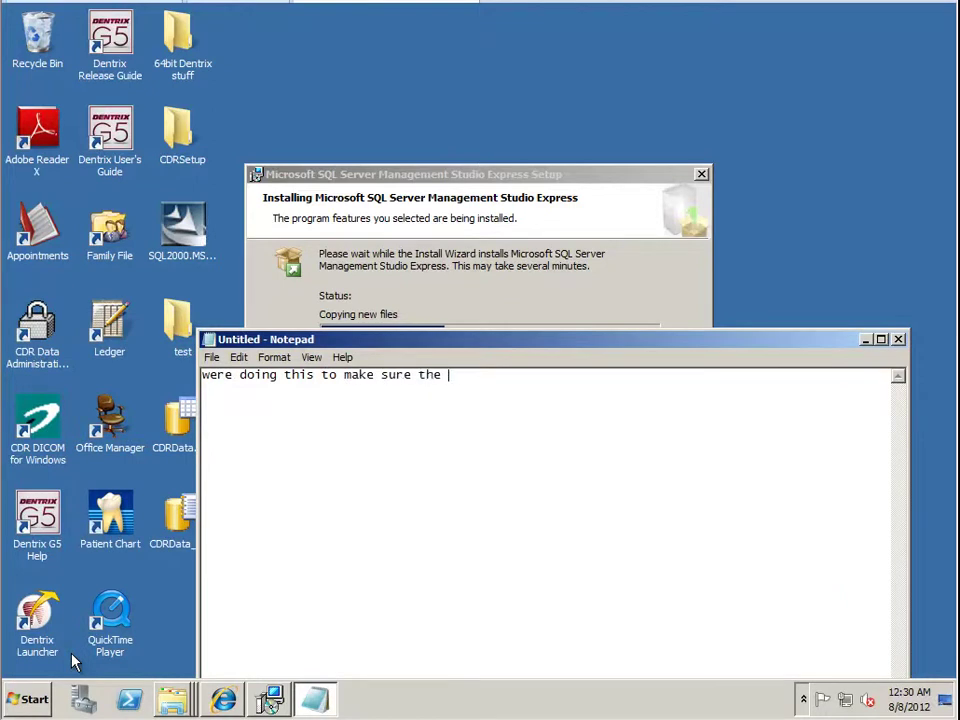
{"action": "type", "text": "base files are attached."}
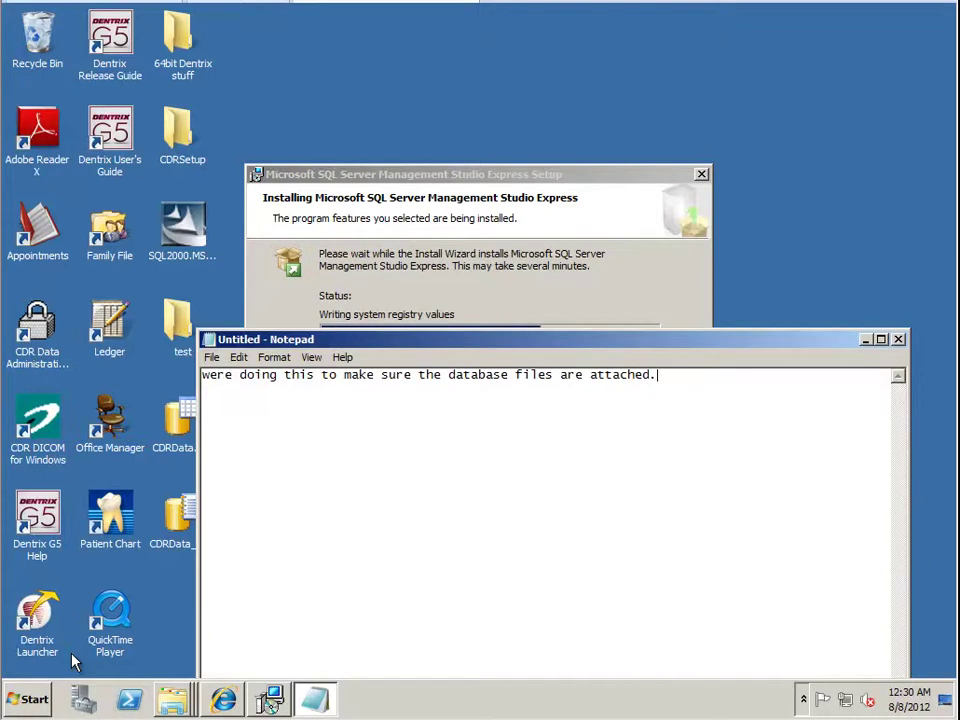
{"action": "left_click", "coordinate": [866, 340]}
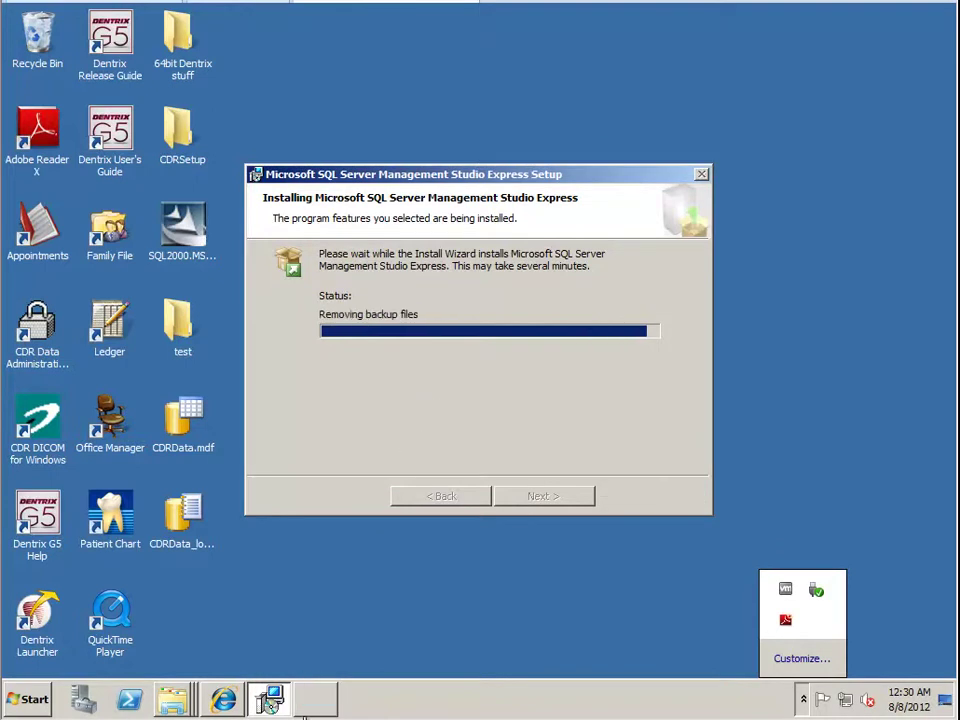
- Add the line "and its just nice to have. =)" to the Notepad note
{"action": "left_click", "coordinate": [315, 699]}
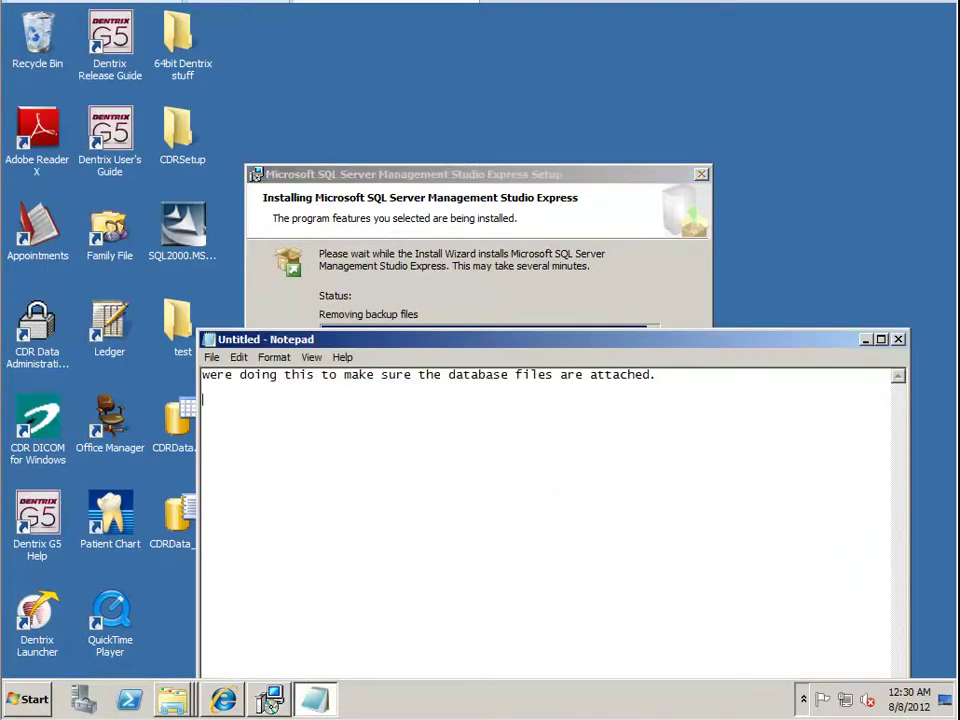
{"action": "type", "text": "its just nice to h"}
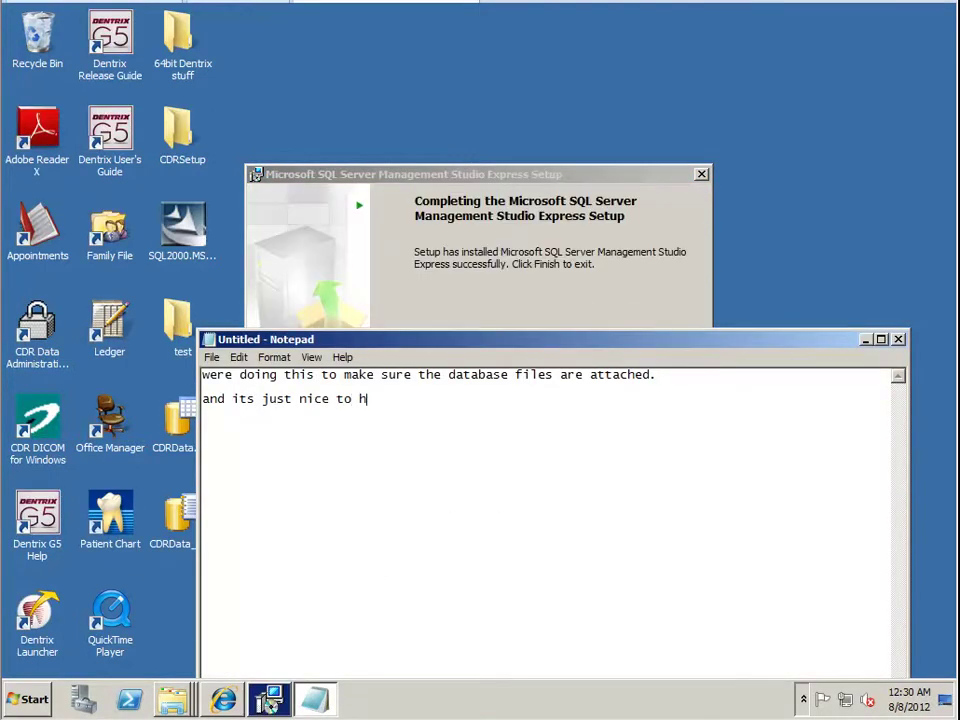
{"action": "type", "text": "ave. =)"}
- Finish the setup wizard and launch SQL Server Management Studio Express from the Microsoft SQL Server 2005 programs
{"action": "left_click", "coordinate": [612, 222]}
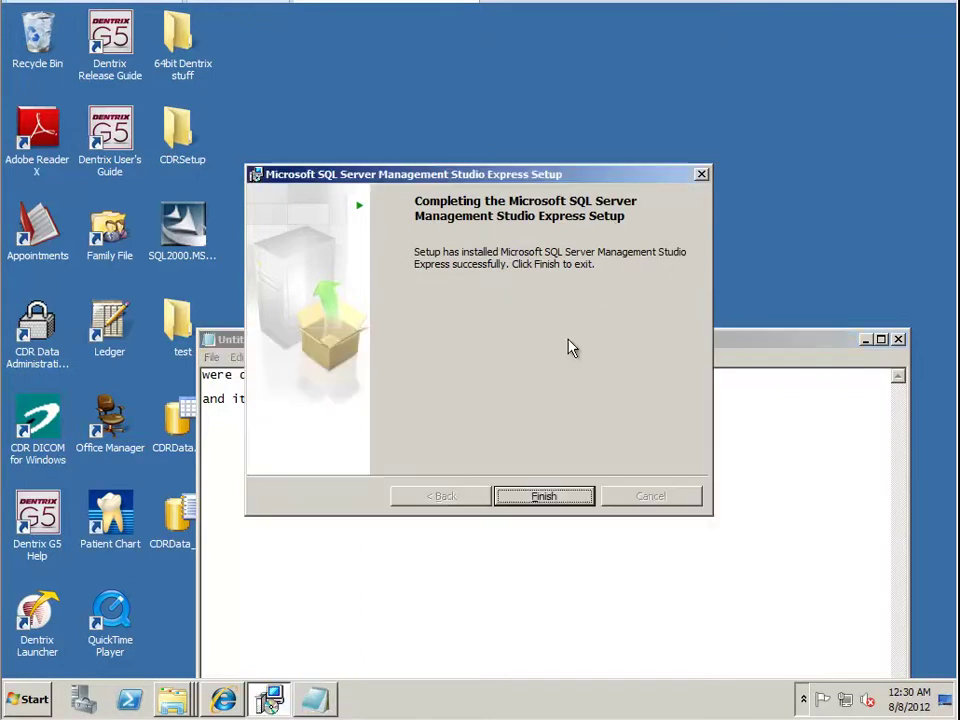
{"action": "left_click", "coordinate": [544, 496]}
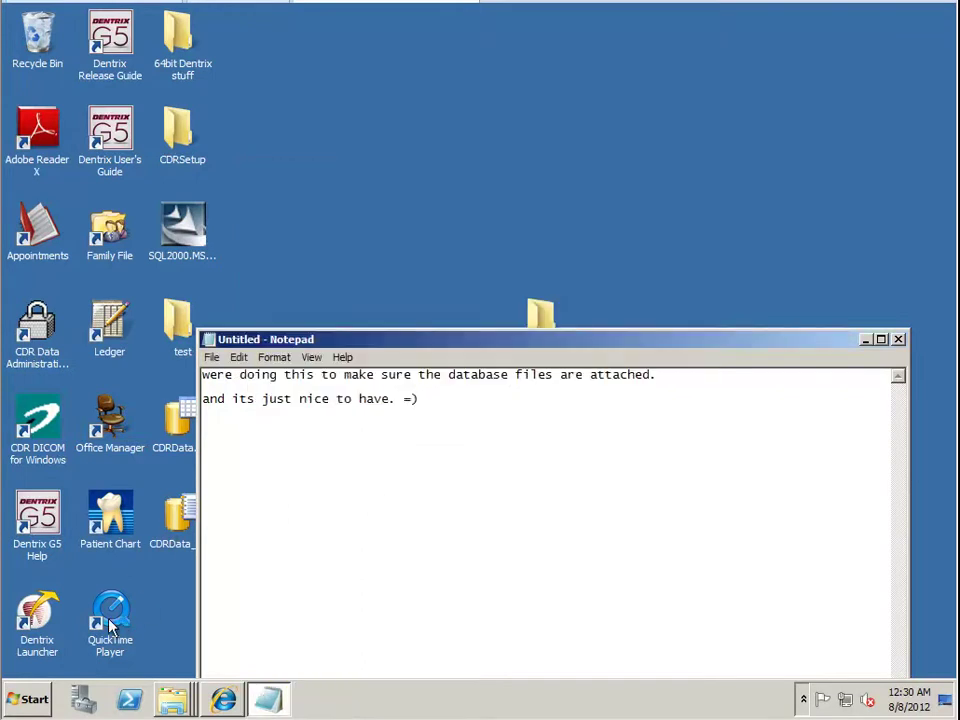
{"action": "left_click", "coordinate": [28, 699]}
{"action": "left_click", "coordinate": [75, 630]}
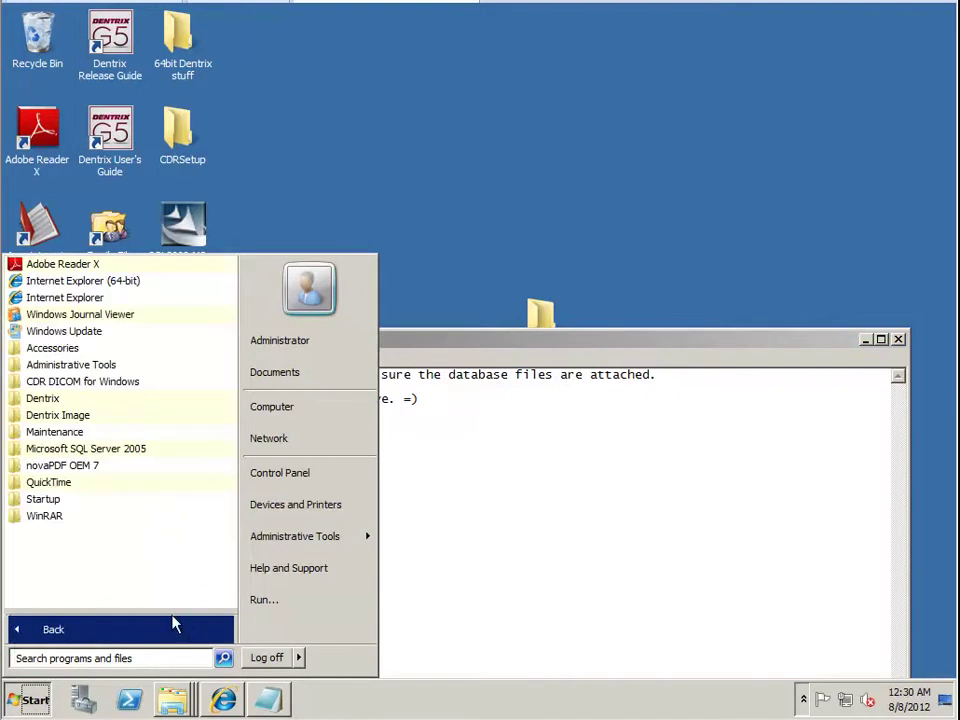
{"action": "left_click", "coordinate": [133, 450]}
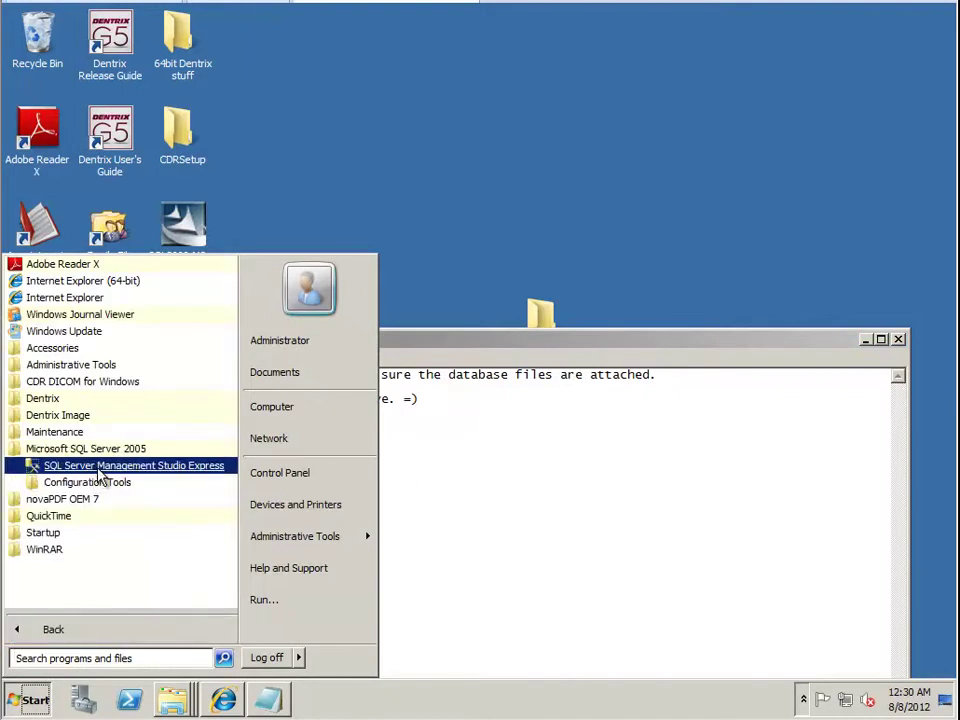
{"action": "left_click", "coordinate": [101, 466]}
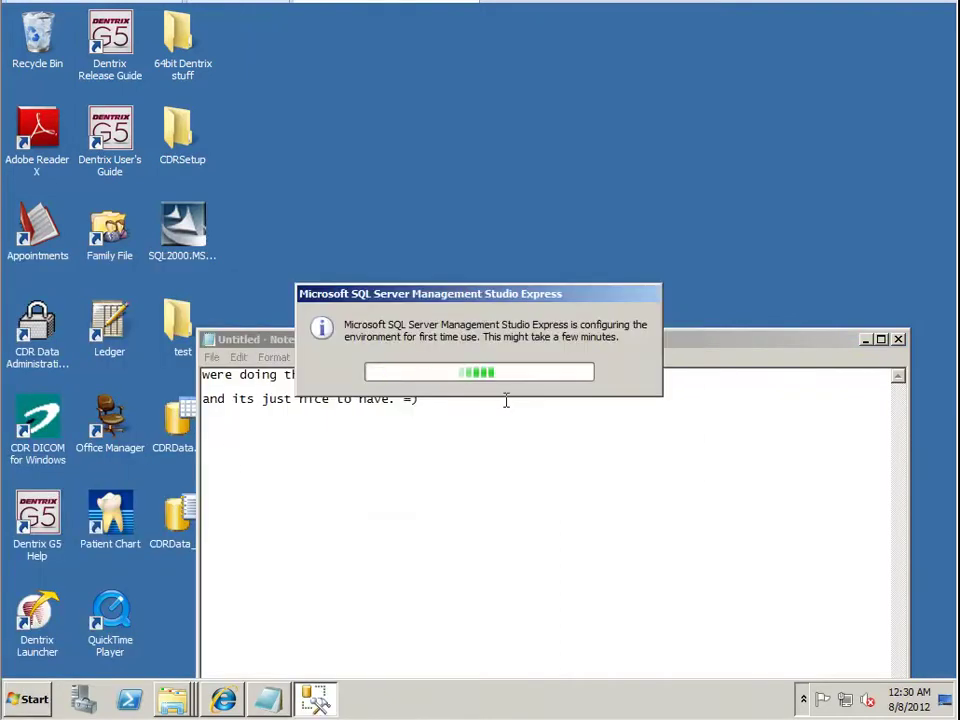
- Connect to the SERVER\VIPER database engine using Windows Authentication
{"action": "left_click", "coordinate": [898, 341]}
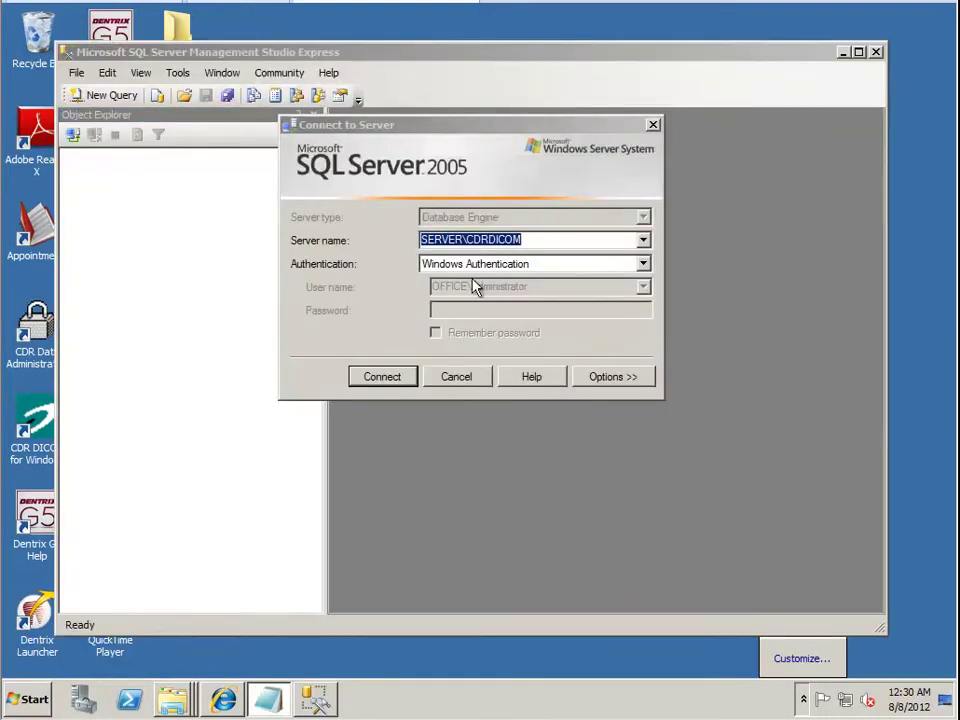
{"action": "left_click", "coordinate": [641, 240]}
{"action": "left_click", "coordinate": [490, 268]}
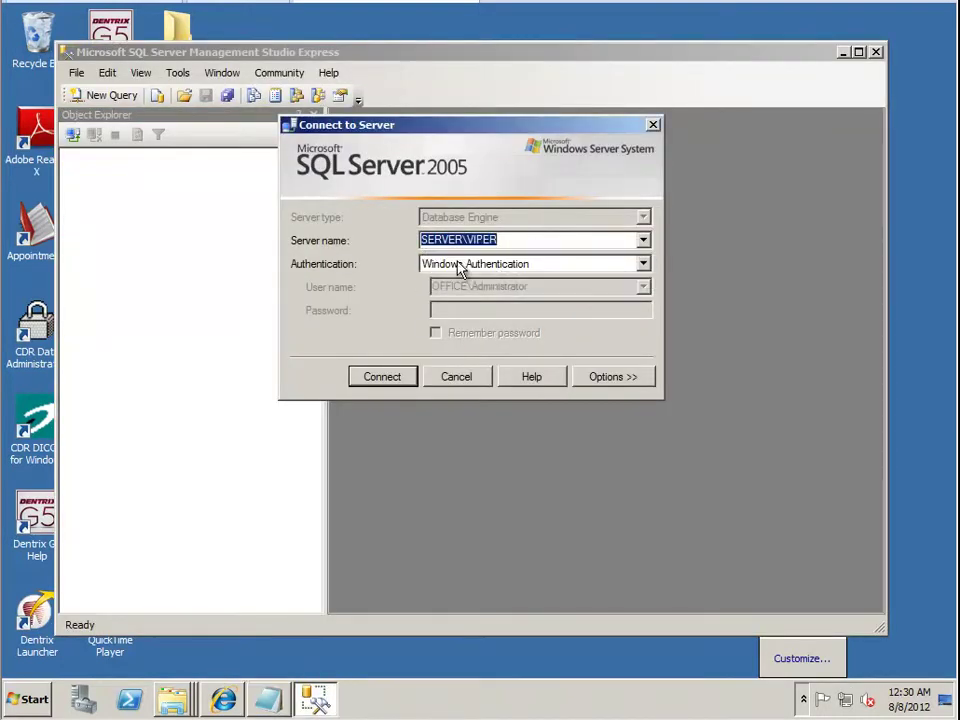
{"action": "left_click", "coordinate": [399, 376]}
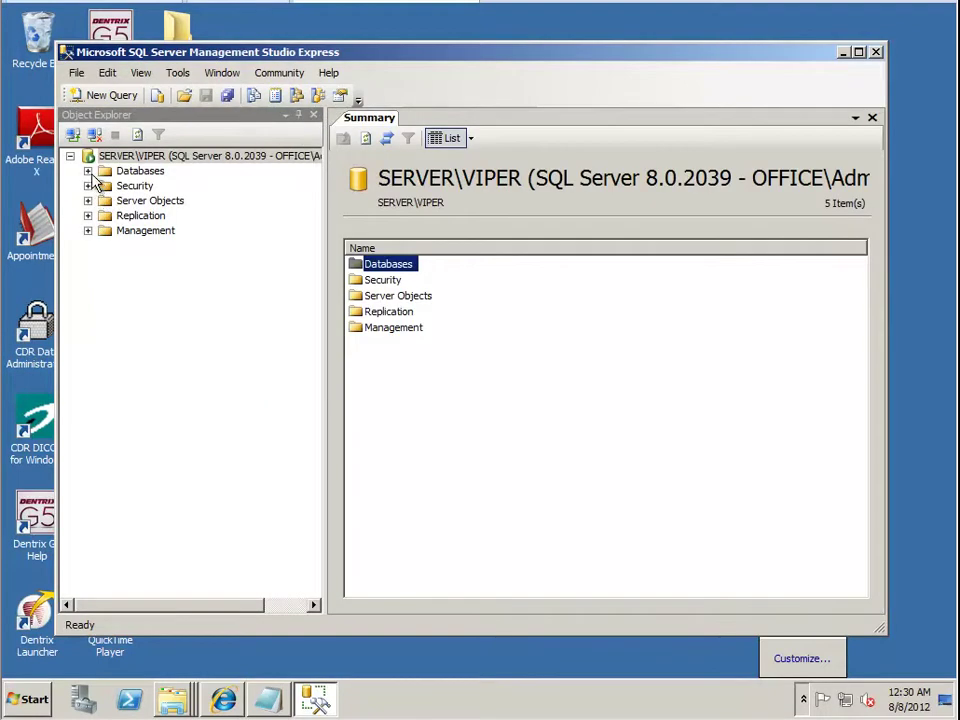
- Check the server's Databases folder and its System Databases, and add "they were not attached" to the Notepad note
{"action": "left_click", "coordinate": [88, 171]}
{"action": "left_click", "coordinate": [112, 187]}
{"action": "left_click", "coordinate": [268, 699]}
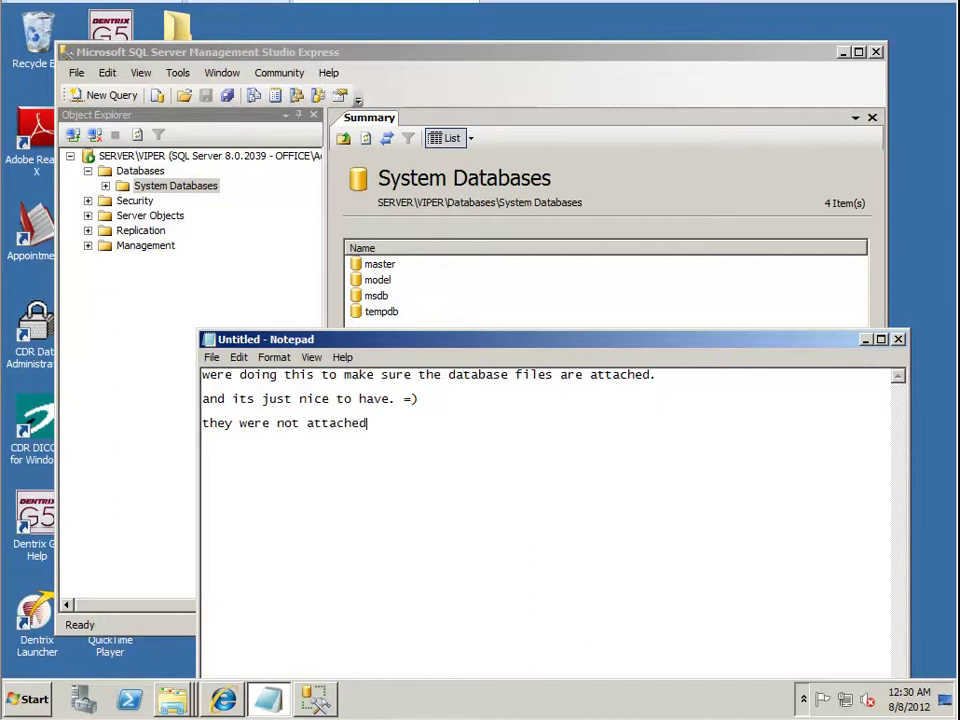
- Start attaching a database to SERVER\VIPER, look for its files in the MSSQL$VIPER Data folder, and add "they are not there!" to the Notepad note
{"action": "key", "text": "Return"}
{"action": "left_click", "coordinate": [135, 172]}
{"action": "right_click", "coordinate": [137, 172]}
{"action": "left_click", "coordinate": [160, 207]}
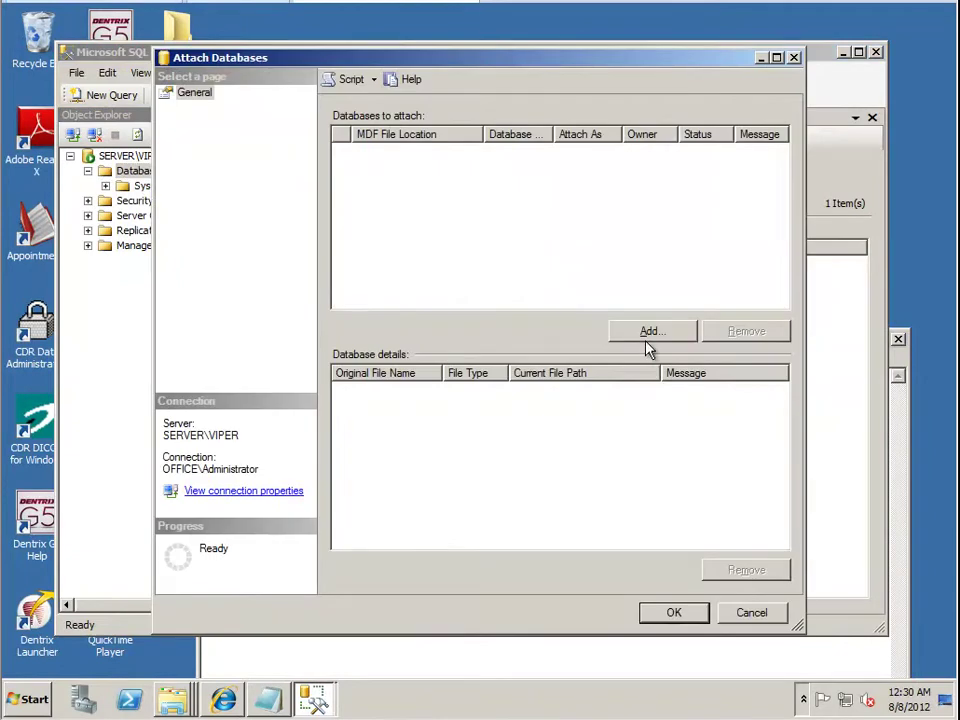
{"action": "left_click", "coordinate": [646, 337]}
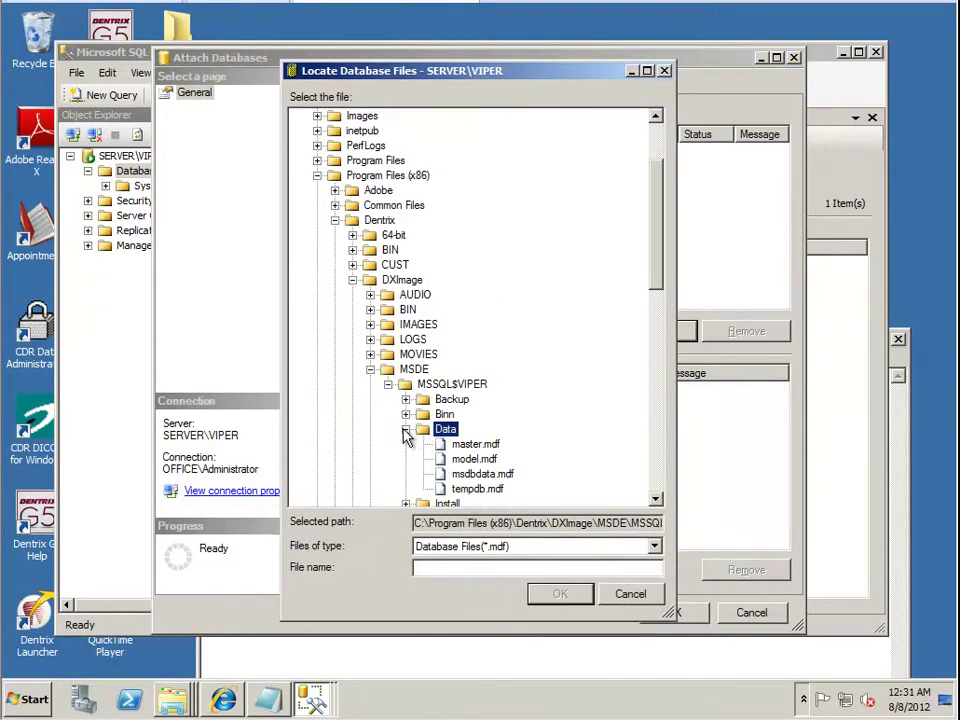
{"action": "left_click", "coordinate": [656, 500]}
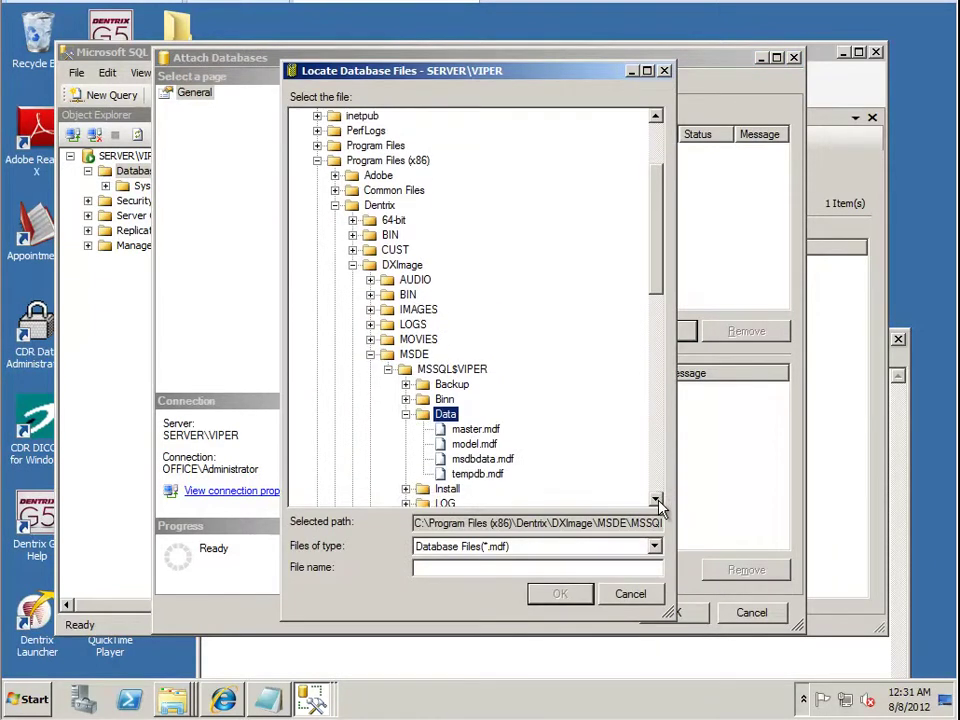
{"action": "left_click", "coordinate": [656, 500]}
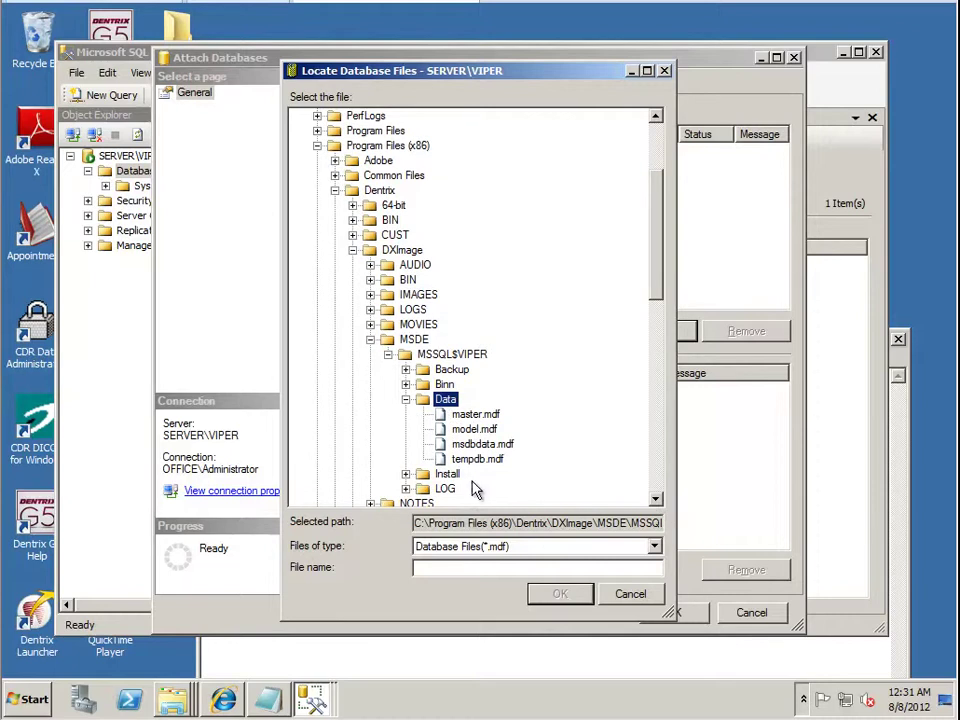
{"action": "left_click", "coordinate": [493, 651]}
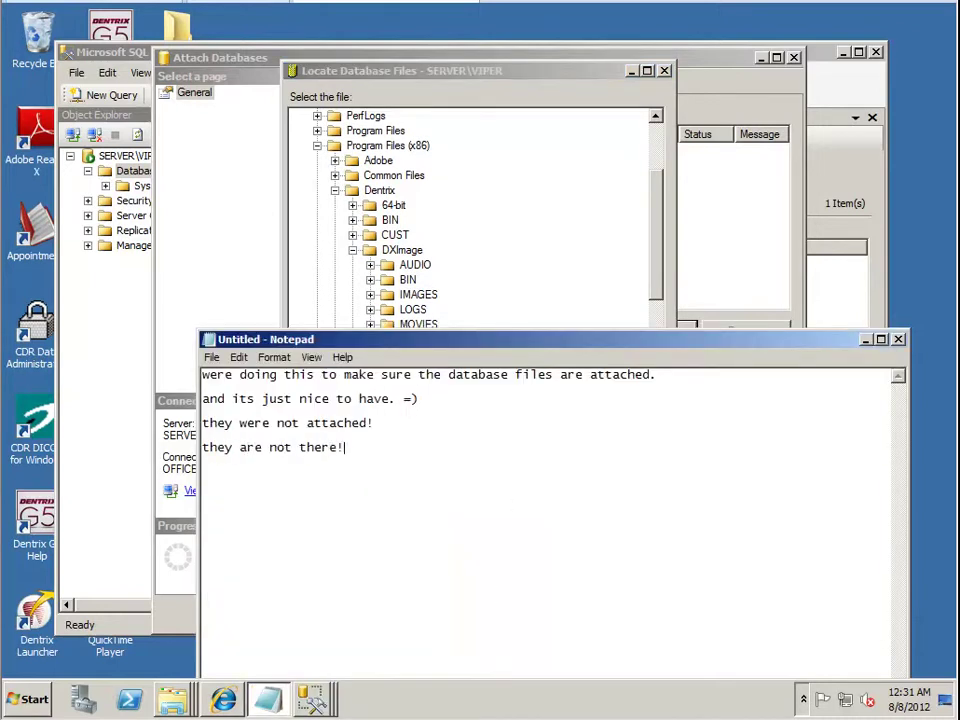
- Look for the database files in the C:\Program Files\Microsoft SQL Server folder and return to the C: drive
{"action": "left_click", "coordinate": [30, 699]}
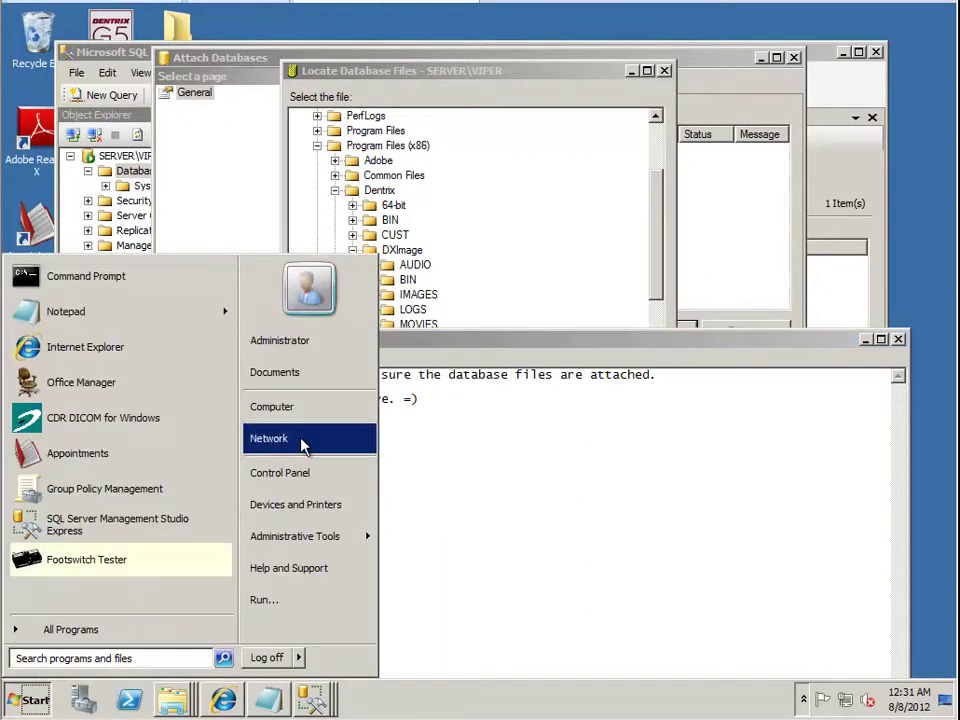
{"action": "left_click", "coordinate": [268, 405]}
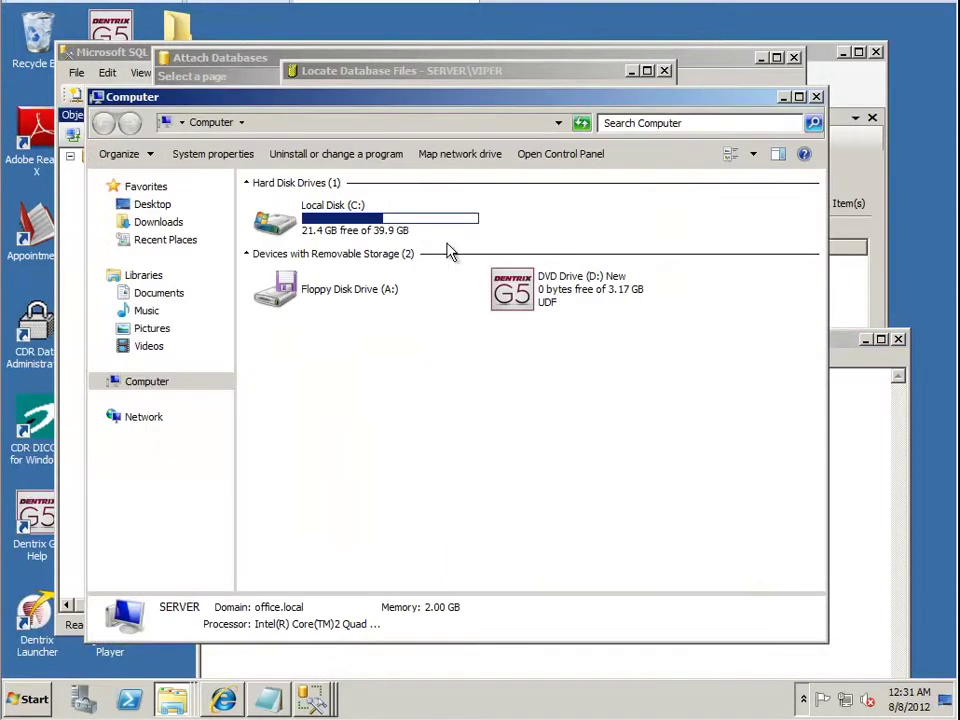
{"action": "double_click", "coordinate": [335, 215]}
{"action": "double_click", "coordinate": [300, 309]}
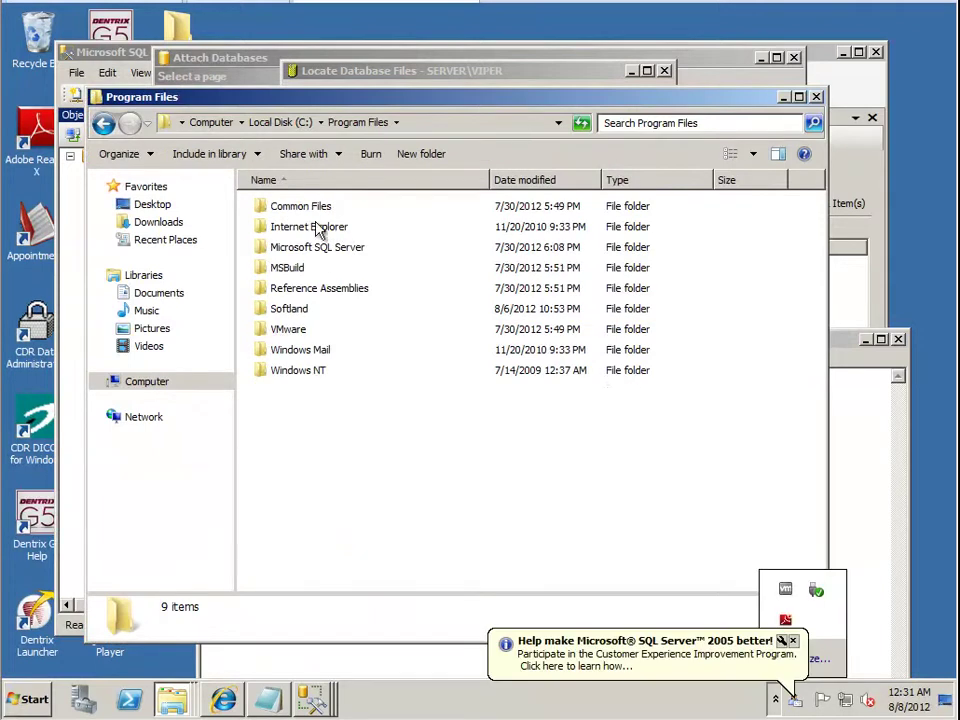
{"action": "double_click", "coordinate": [314, 252]}
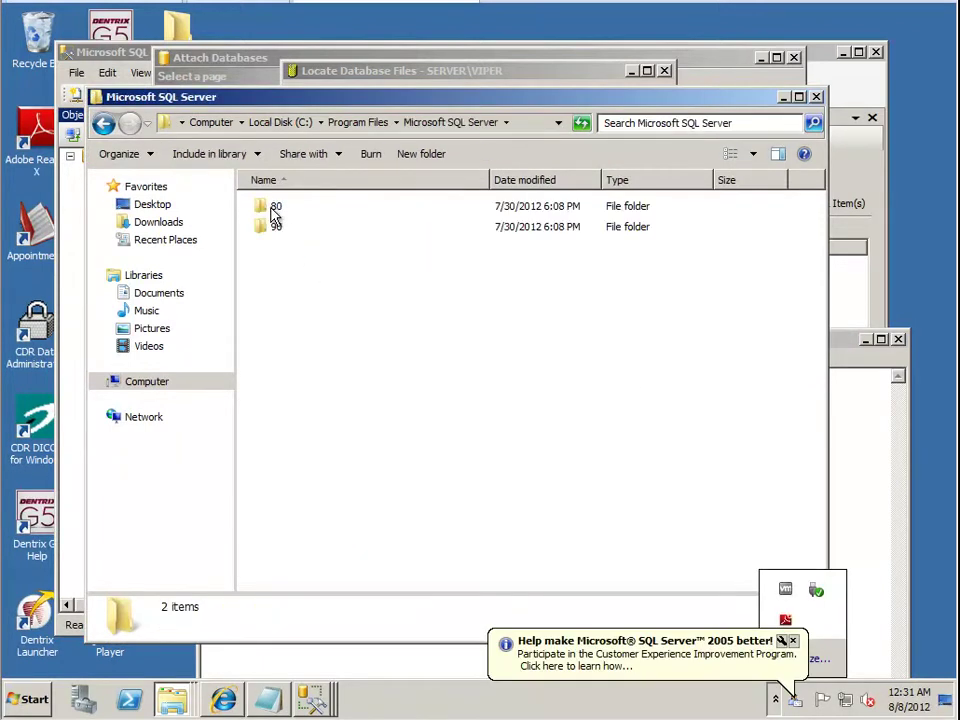
{"action": "left_click", "coordinate": [103, 124]}
{"action": "left_click", "coordinate": [103, 124]}
- Check the MSSQL.1 data folder under Program Files (x86)\Microsoft SQL Server and add "oh yeah.. that is schick.. lol" to the Notepad note
{"action": "double_click", "coordinate": [326, 328]}
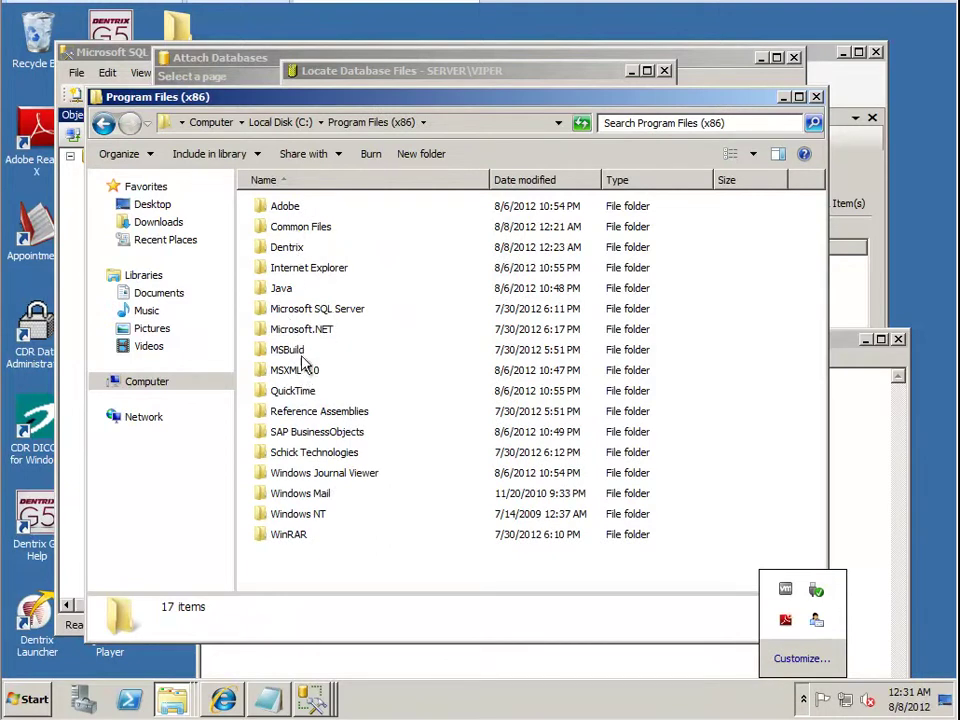
{"action": "double_click", "coordinate": [310, 310]}
{"action": "double_click", "coordinate": [289, 248]}
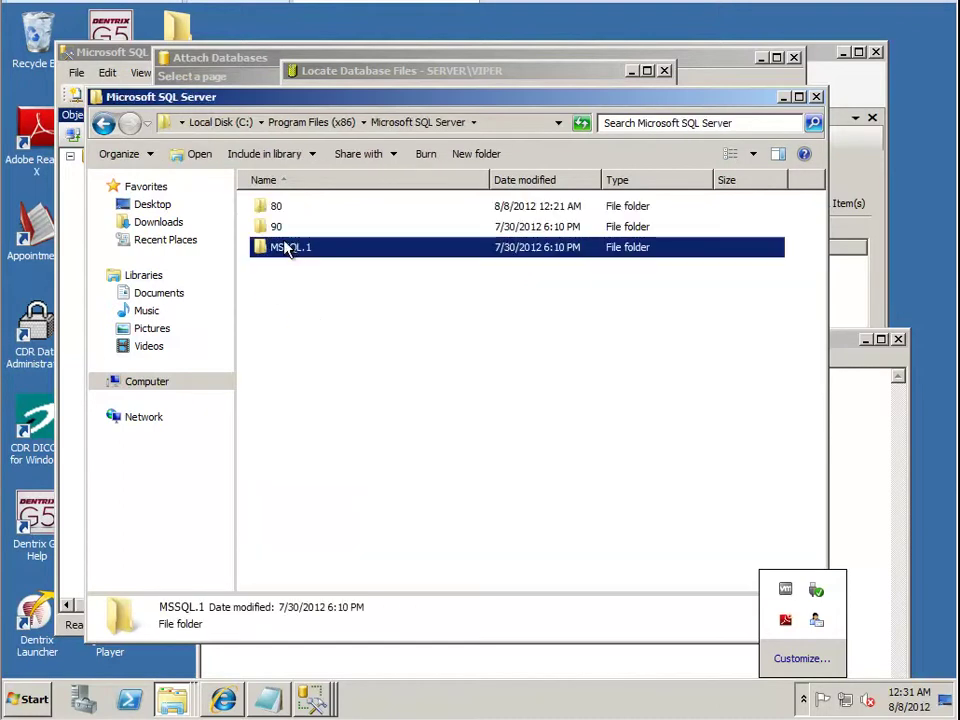
{"action": "double_click", "coordinate": [279, 207]}
{"action": "double_click", "coordinate": [280, 247]}
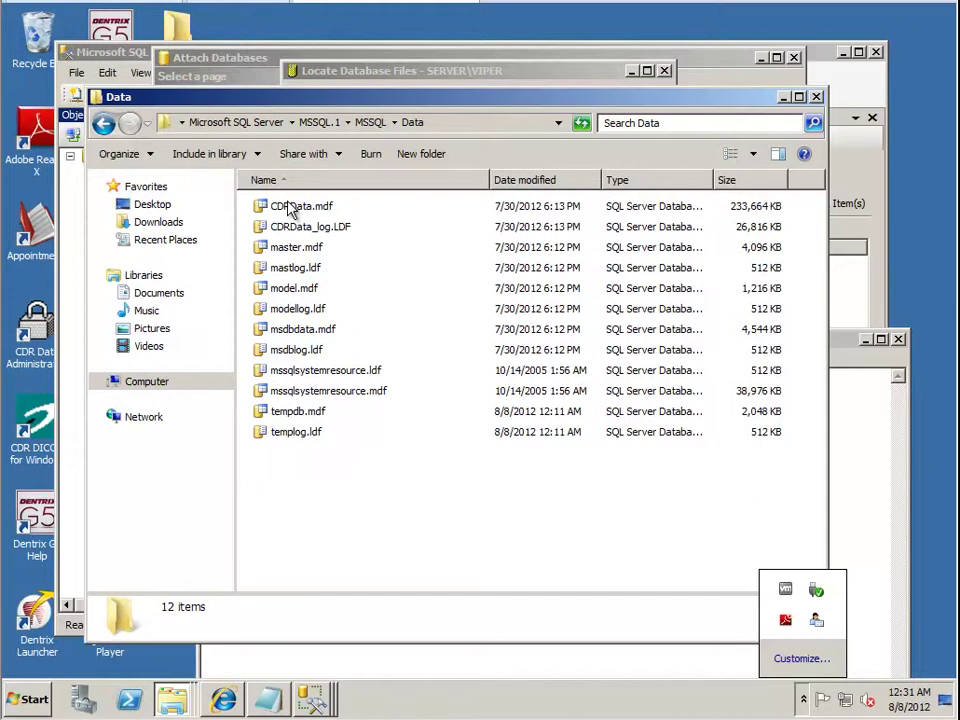
{"action": "left_click", "coordinate": [268, 122]}
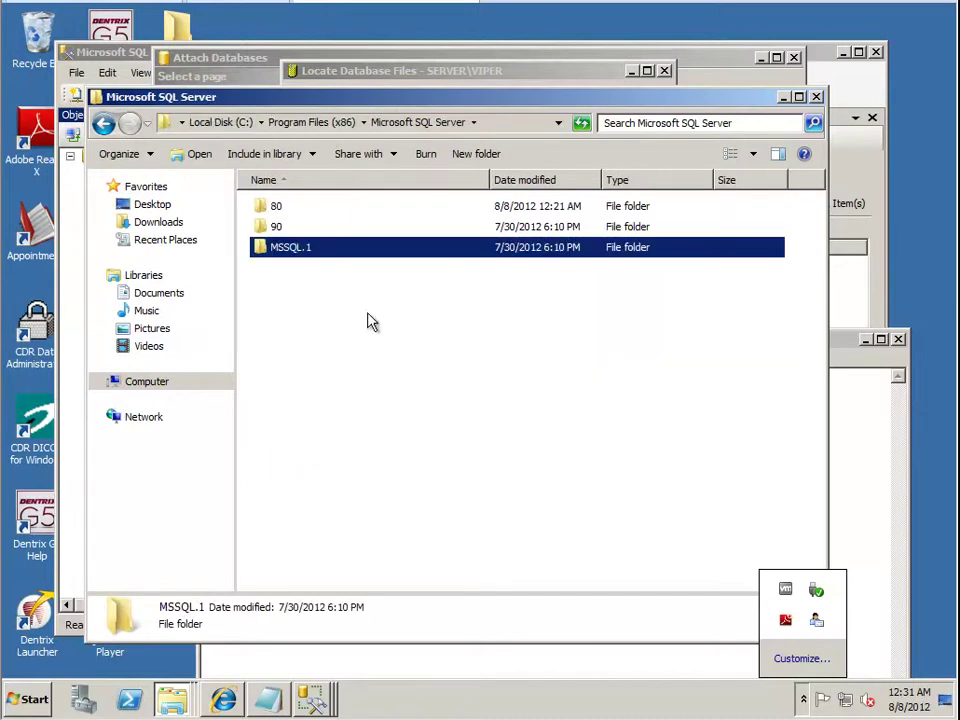
{"action": "double_click", "coordinate": [305, 252]}
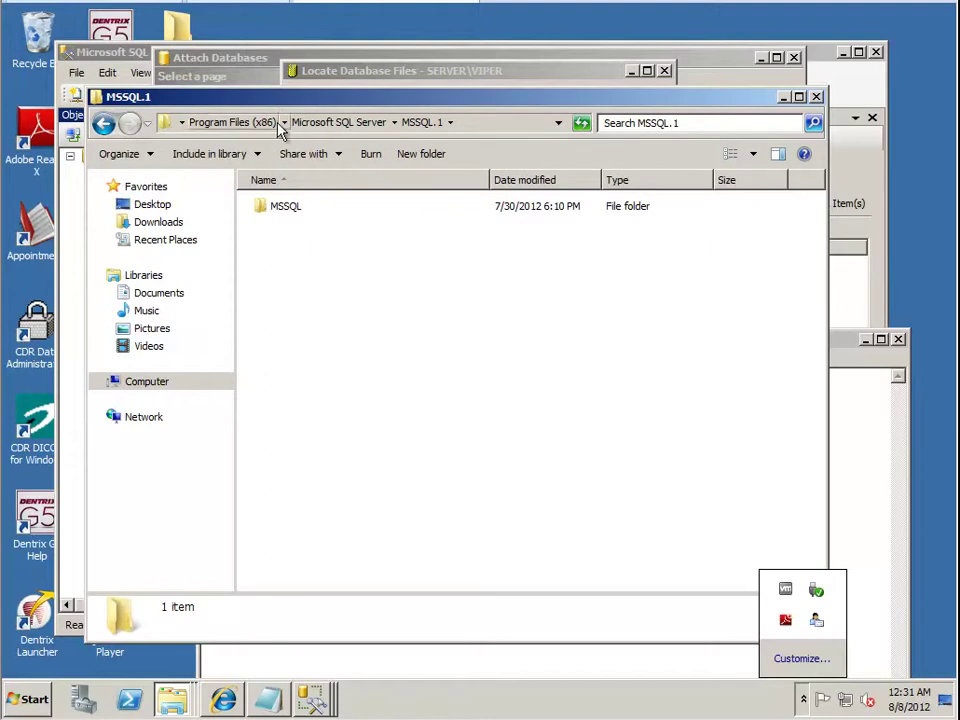
{"action": "left_click", "coordinate": [242, 122]}
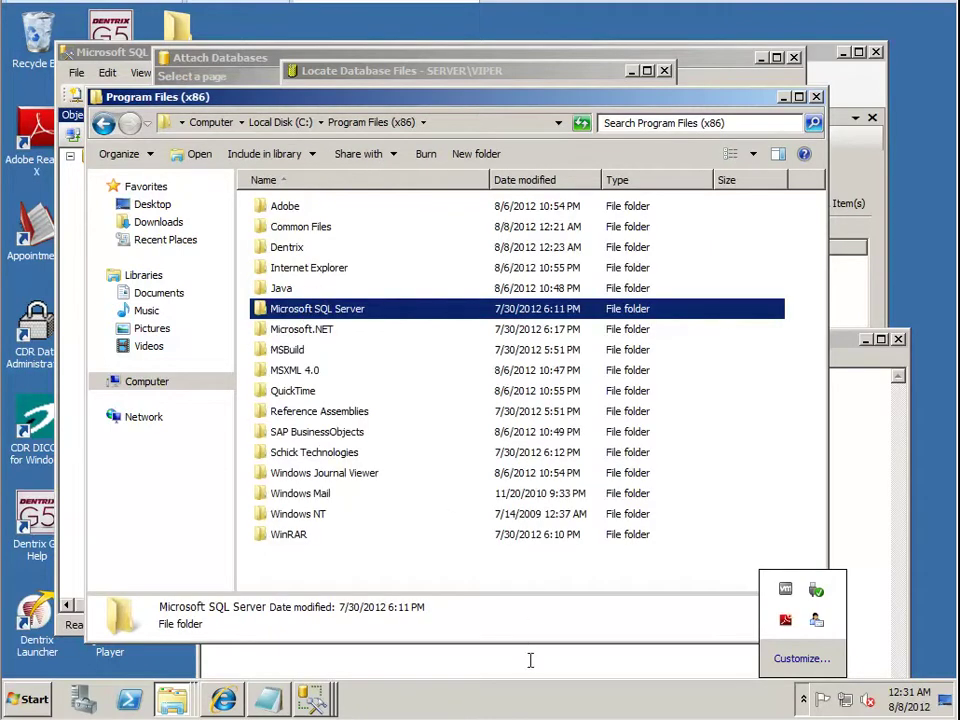
{"action": "left_click", "coordinate": [530, 658]}
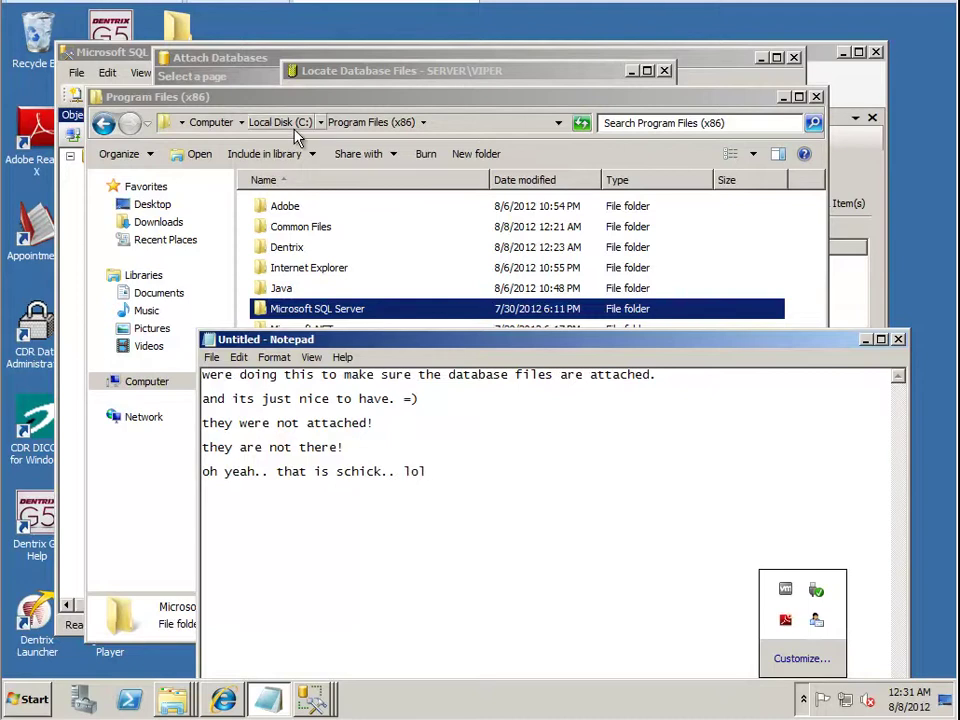
- Check the Dentrix\DXImage\MSDE\MSSQL$VIPER\Data folder under Program Files (x86) for the office database files
{"action": "left_click", "coordinate": [354, 313]}
{"action": "double_click", "coordinate": [316, 249]}
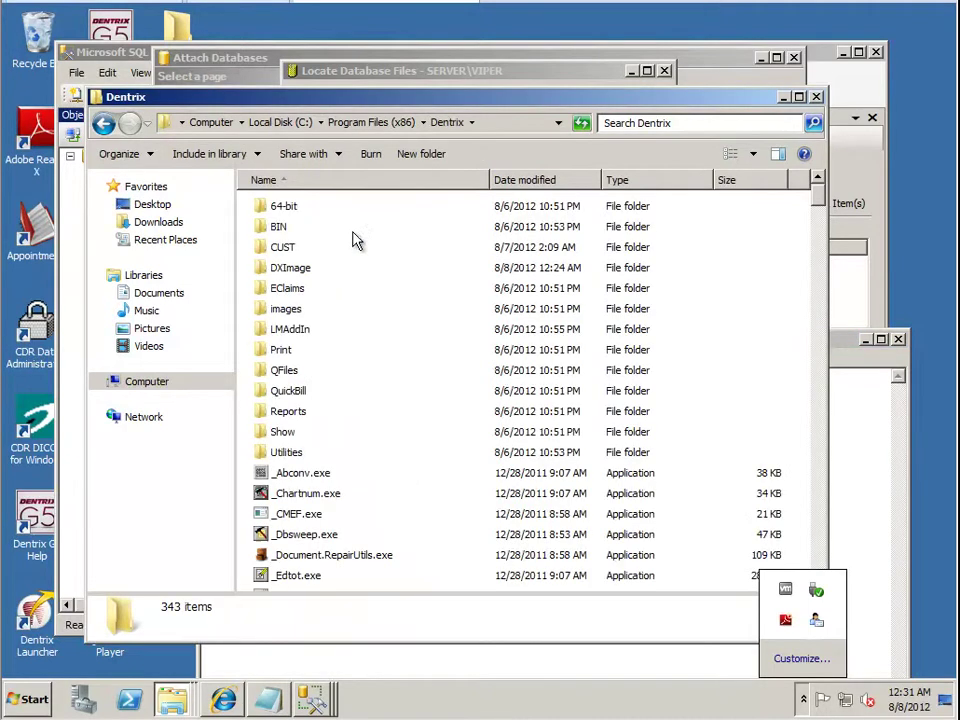
{"action": "double_click", "coordinate": [287, 270]}
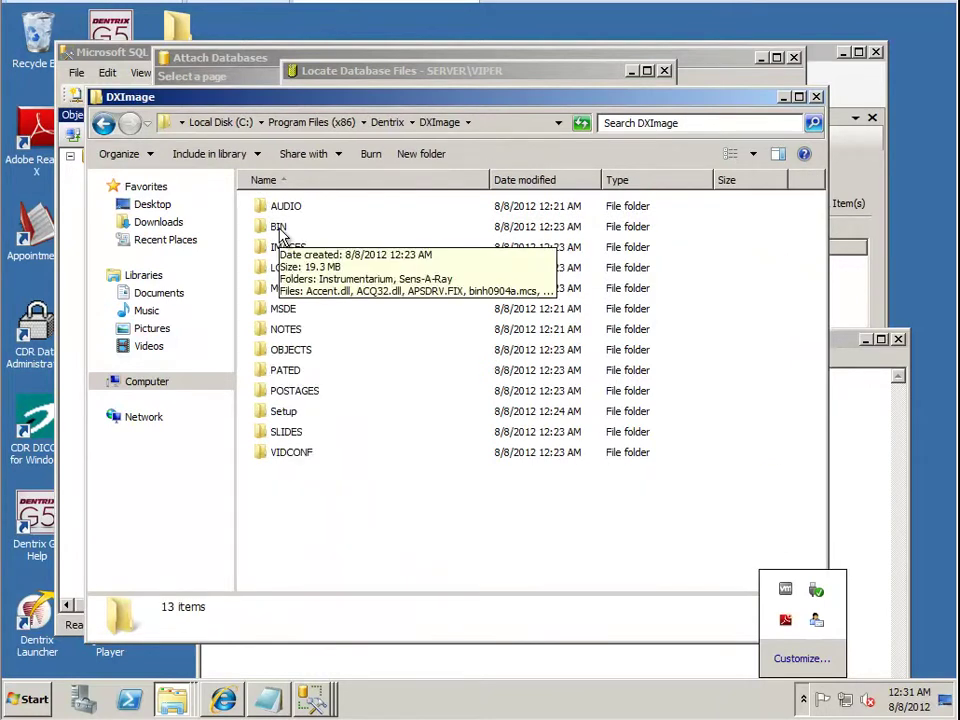
{"action": "double_click", "coordinate": [293, 308]}
{"action": "double_click", "coordinate": [280, 214]}
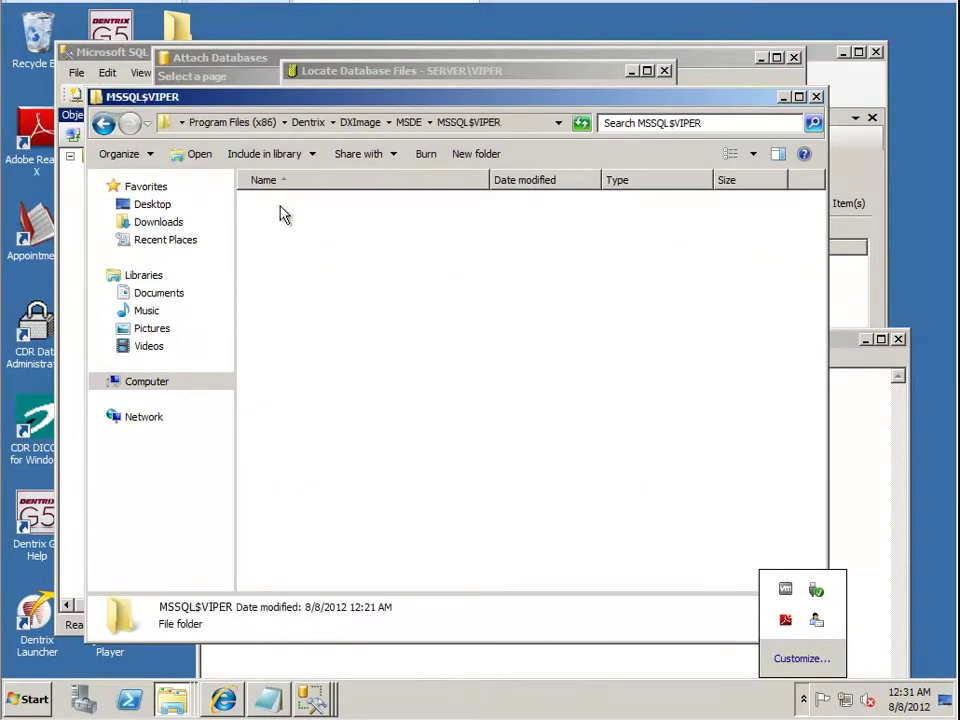
{"action": "double_click", "coordinate": [282, 247]}
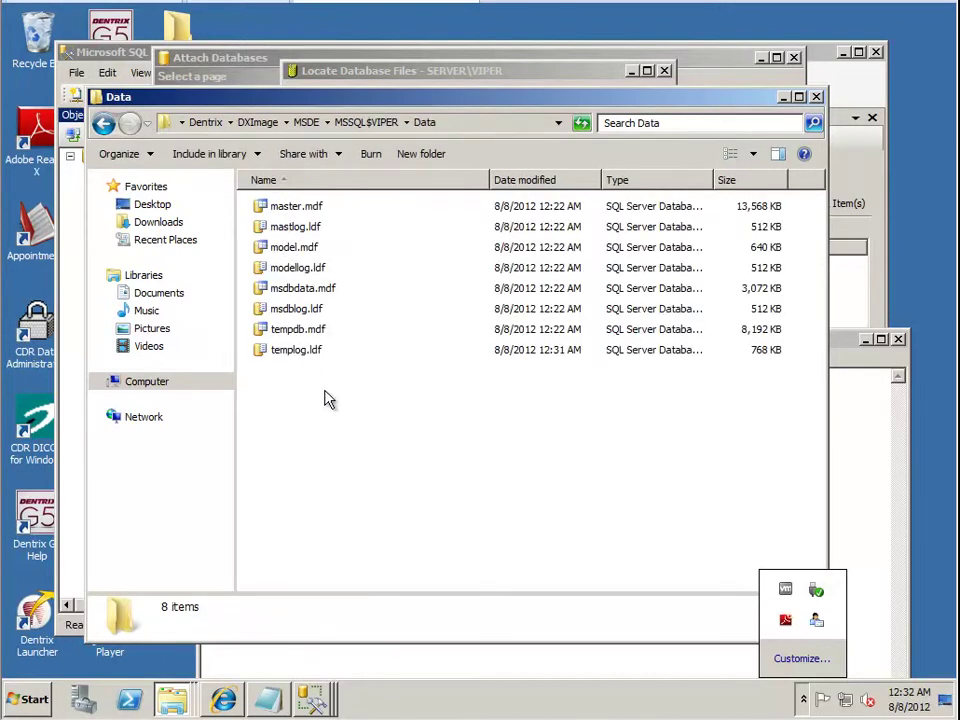
- Note in Notepad "still not there.. at this point we need to attach the office database from the old server.." and "I will grab one for you.. hang on.."
{"action": "left_click", "coordinate": [536, 652]}
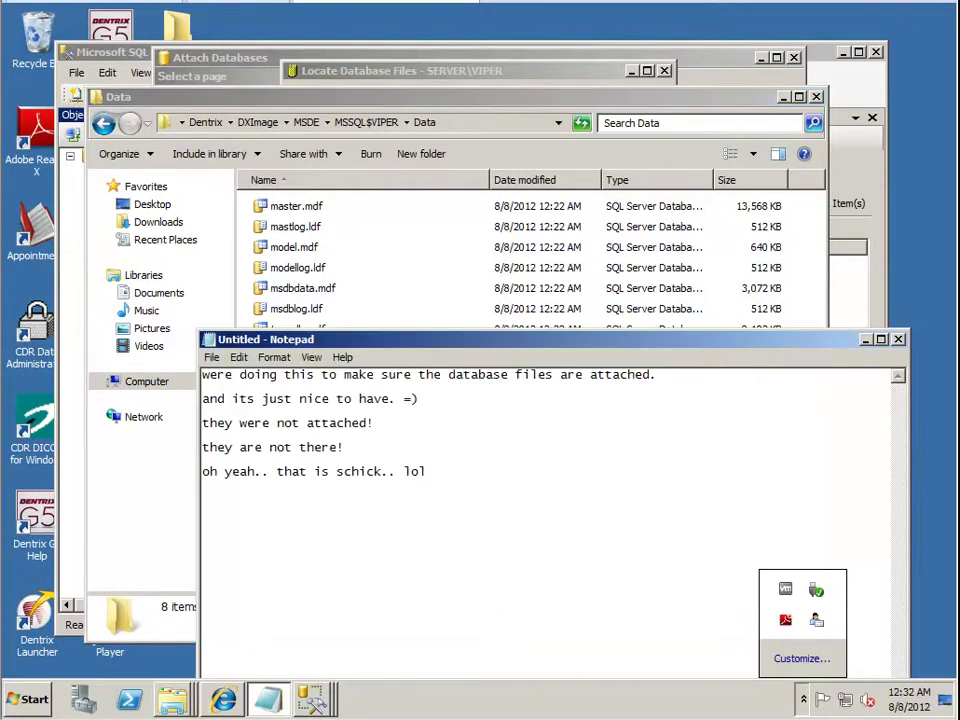
{"action": "type", "text": "there.. at this point we need to attach the office database from the old server.."}
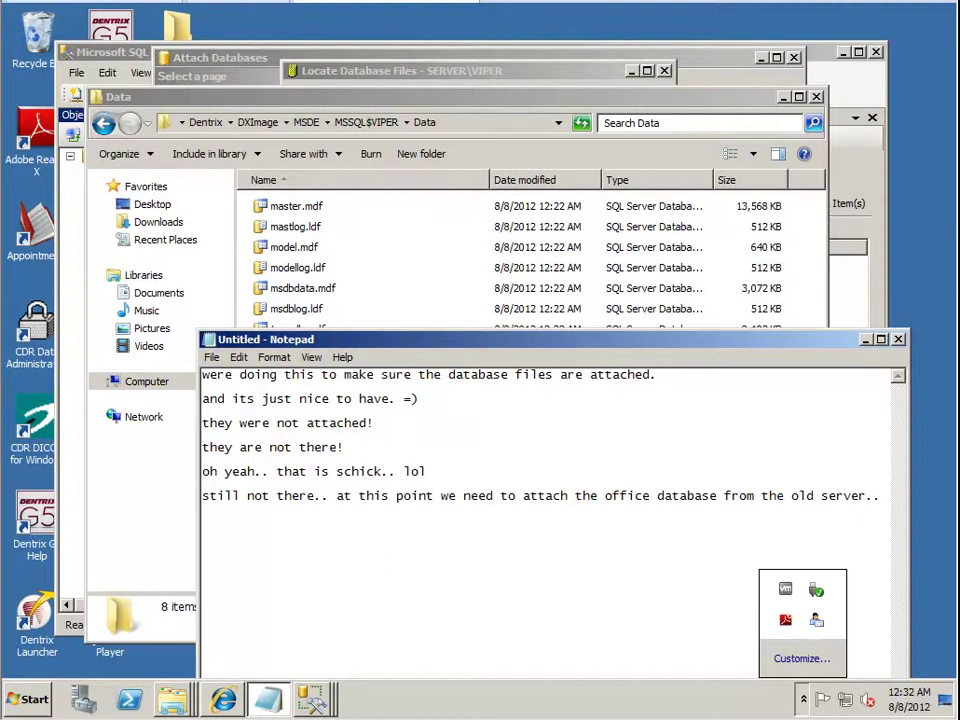
{"action": "type", "text": " I will grab one"}
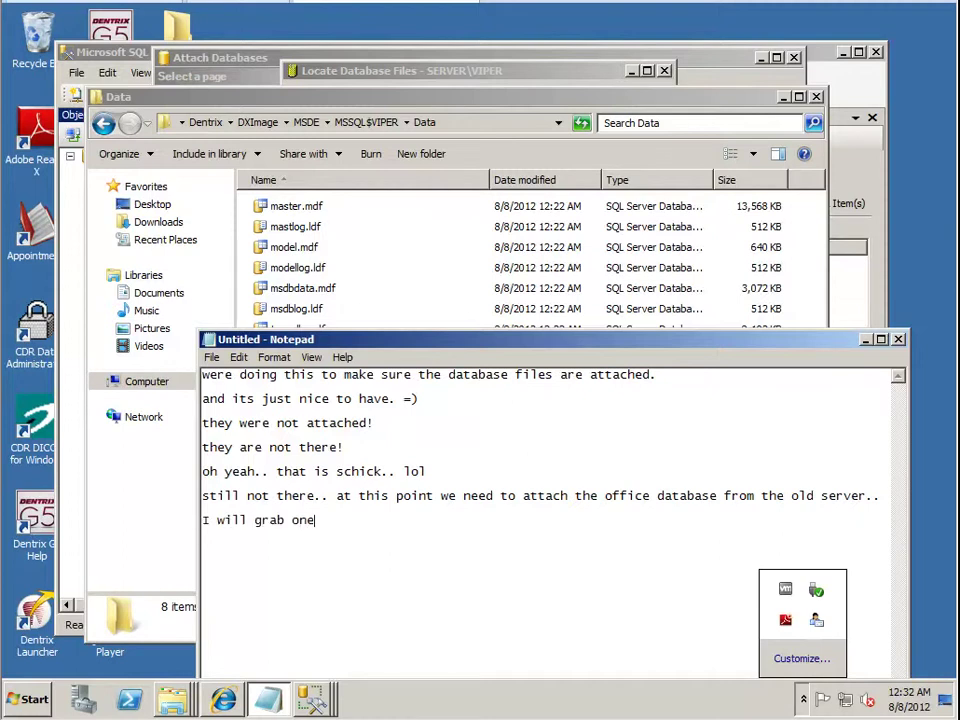
{"action": "type", "text": " for you.. han"}
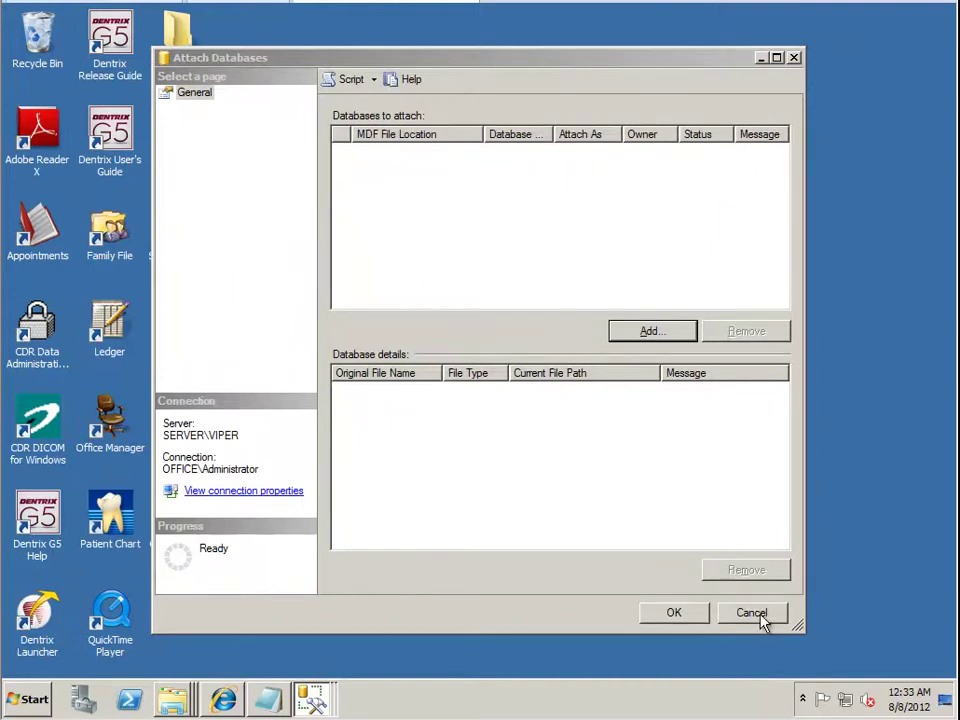
- Cancel the Locate Database Files and Attach Databases dialogs without attaching anything
{"action": "mouse_move", "coordinate": [313, 700]}
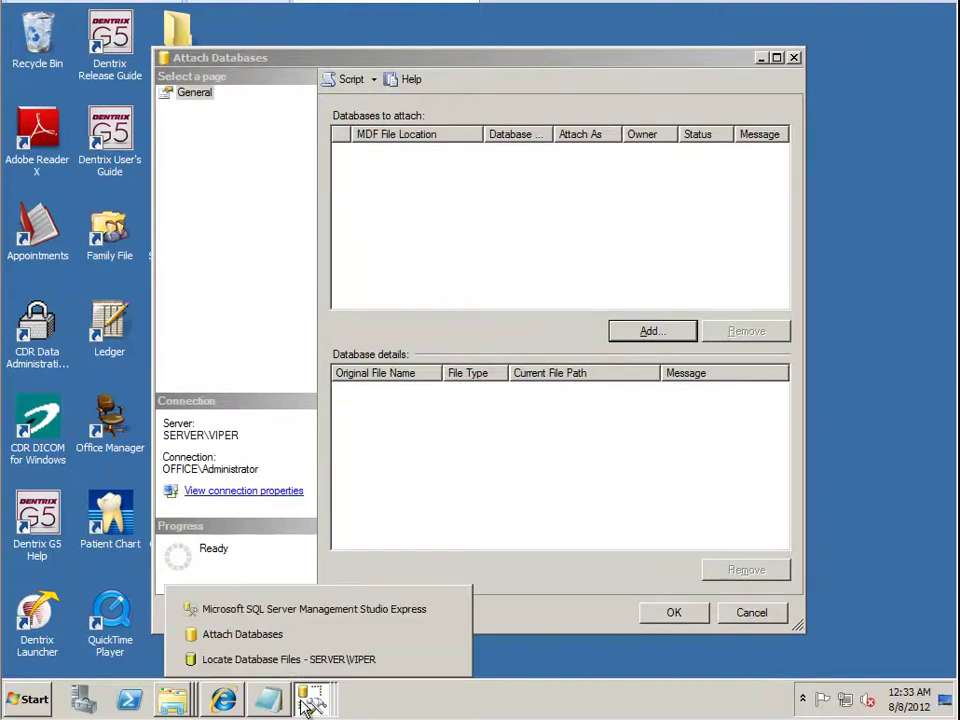
{"action": "left_click", "coordinate": [250, 636]}
{"action": "left_click", "coordinate": [634, 596]}
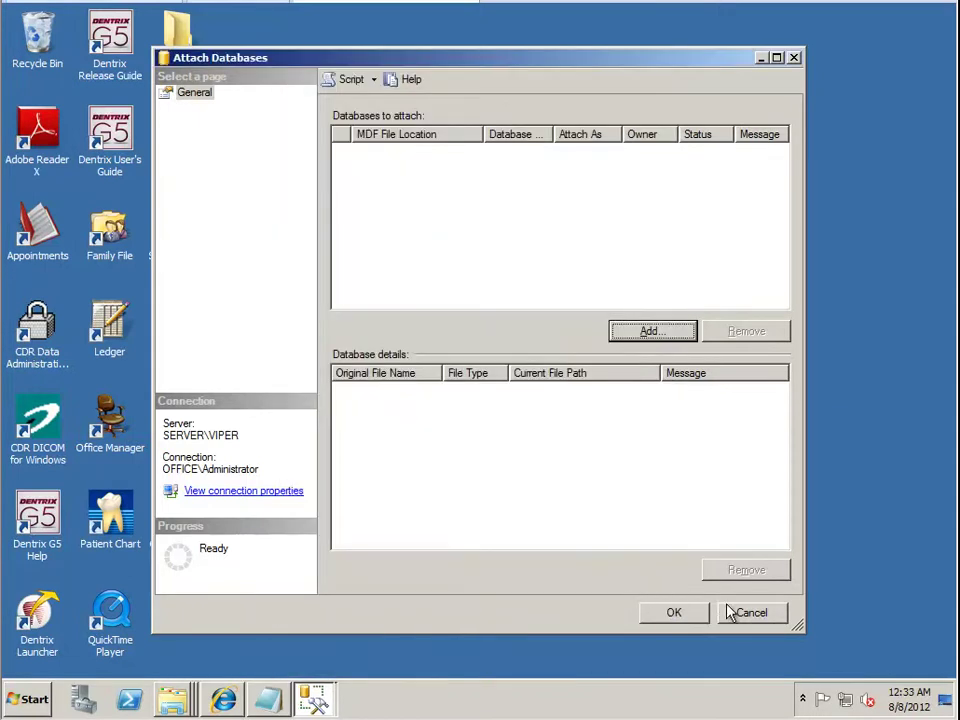
{"action": "left_click", "coordinate": [726, 612]}
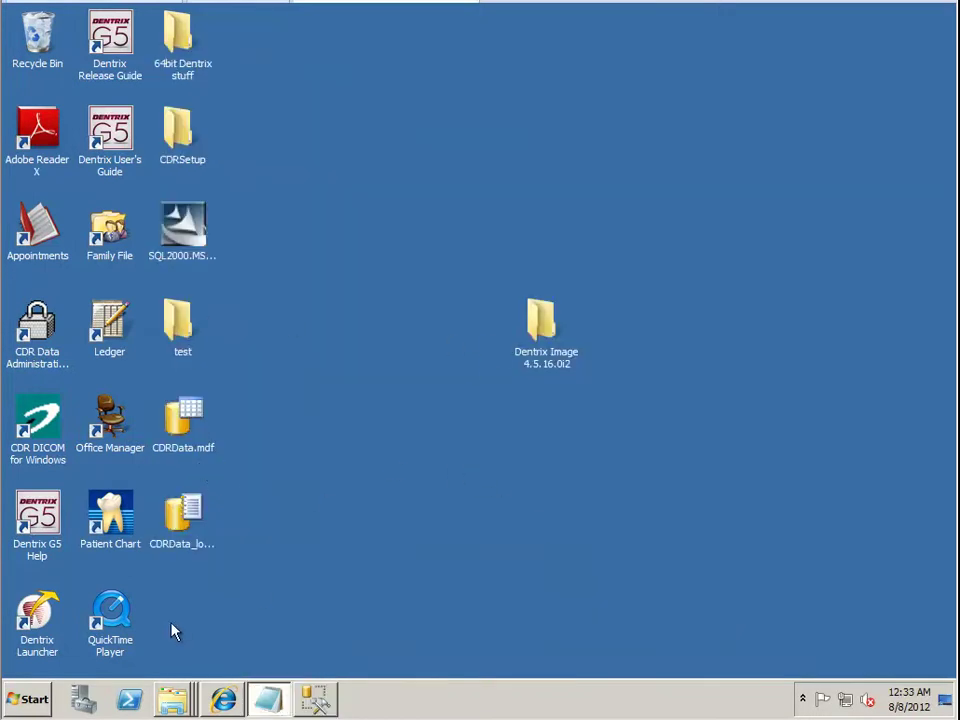
- Copy Viper.mdf, Viper_log.LDF, ViperData.mdf and ViperData_log.LDF from the network 64bit Dentrix stuff folder and minimize both folder windows
{"action": "double_click", "coordinate": [178, 38]}
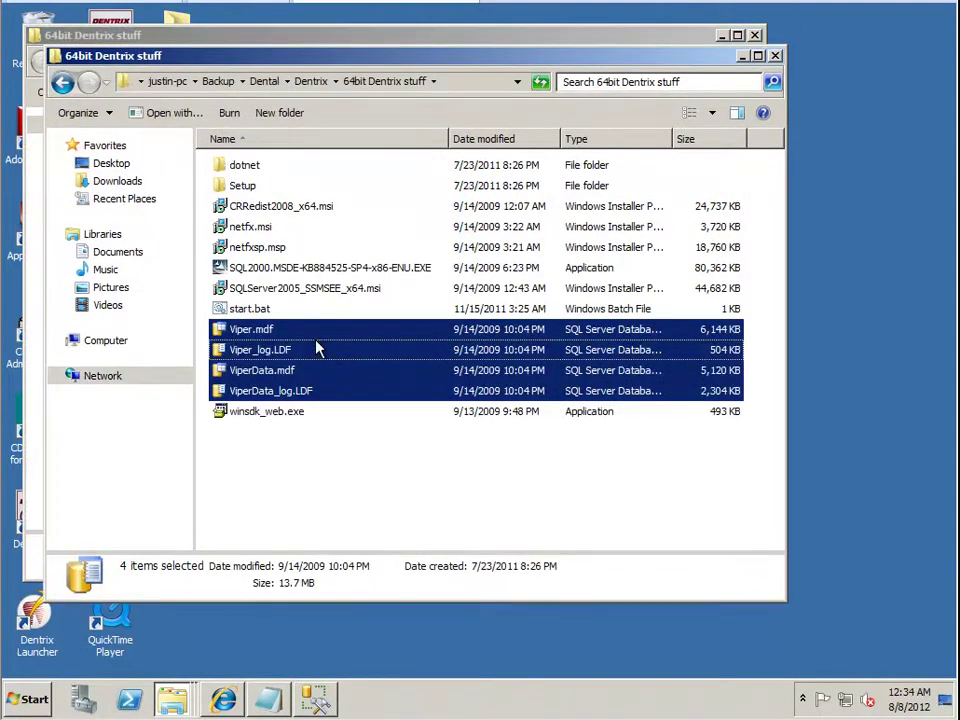
{"action": "right_click", "coordinate": [322, 340]}
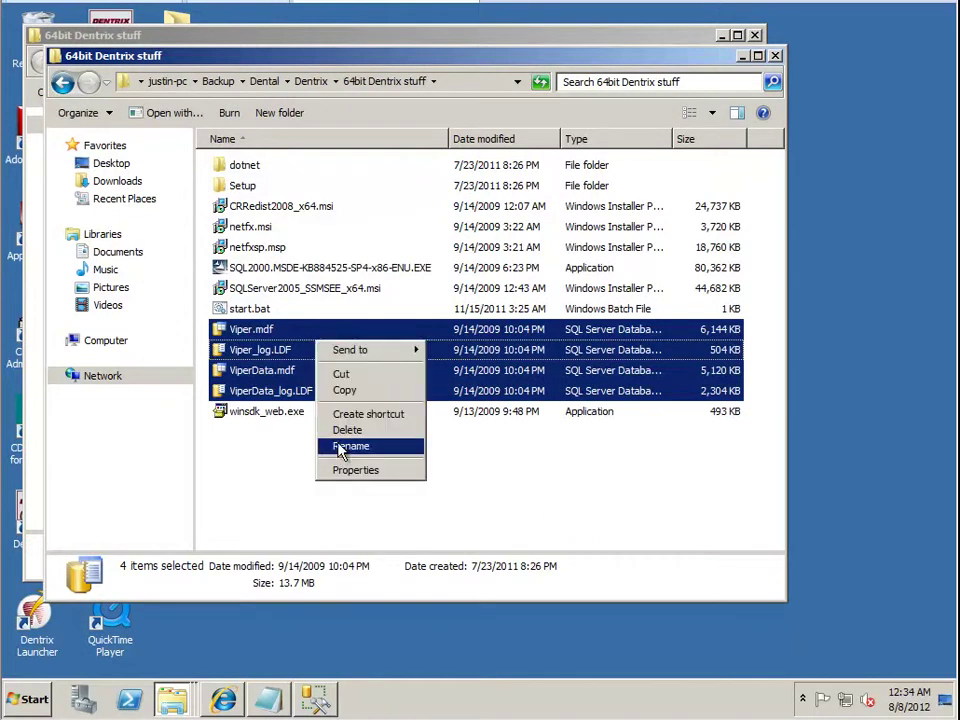
{"action": "left_click", "coordinate": [343, 390]}
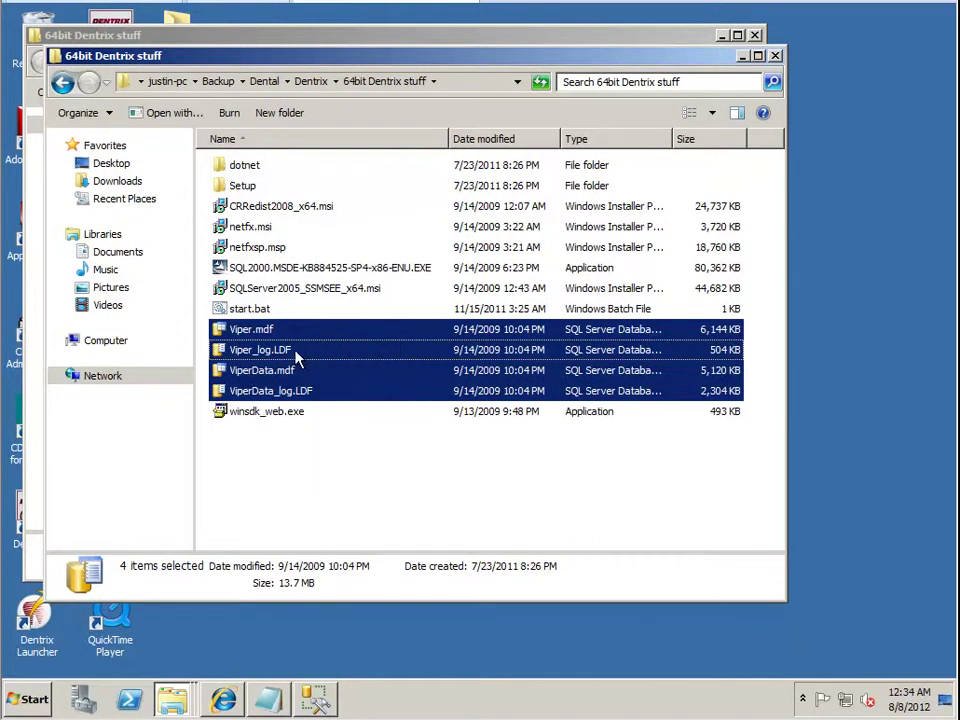
{"action": "left_click", "coordinate": [742, 57]}
{"action": "left_click", "coordinate": [722, 35]}
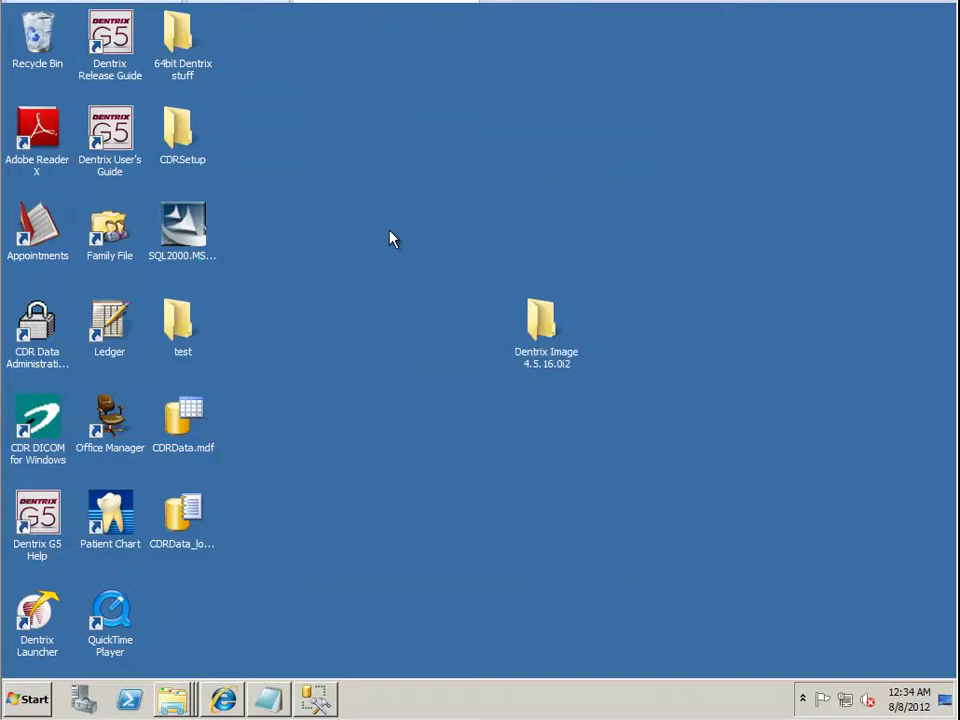
- Paste the four copied Viper database files into the MSSQL$VIPER Data folder and add "those are stock.." to the Notepad note
{"action": "right_click", "coordinate": [170, 706]}
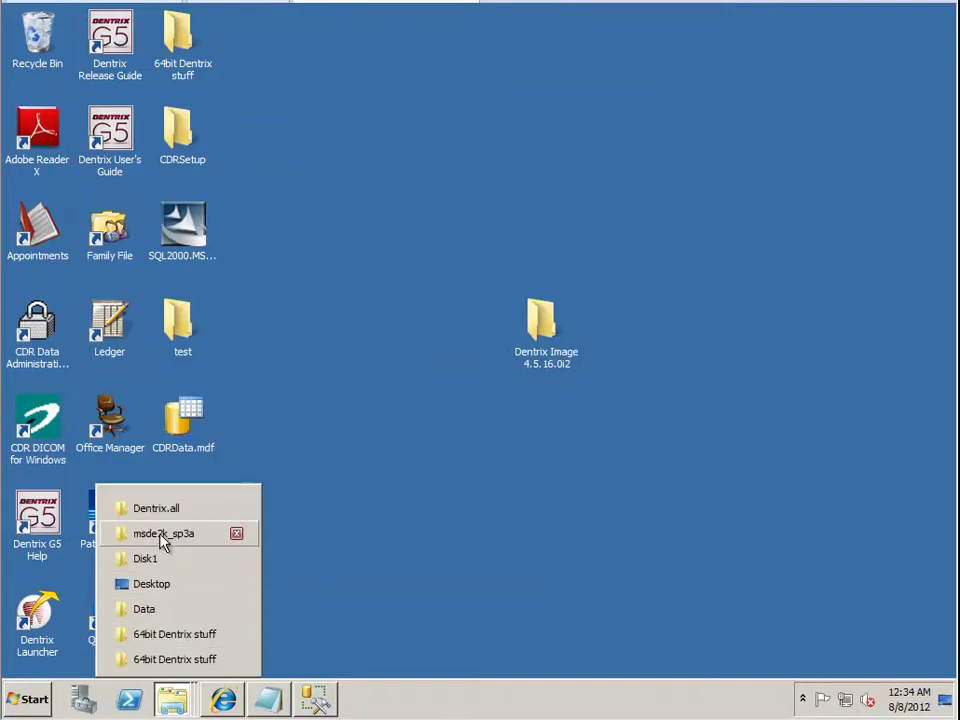
{"action": "left_click", "coordinate": [148, 609]}
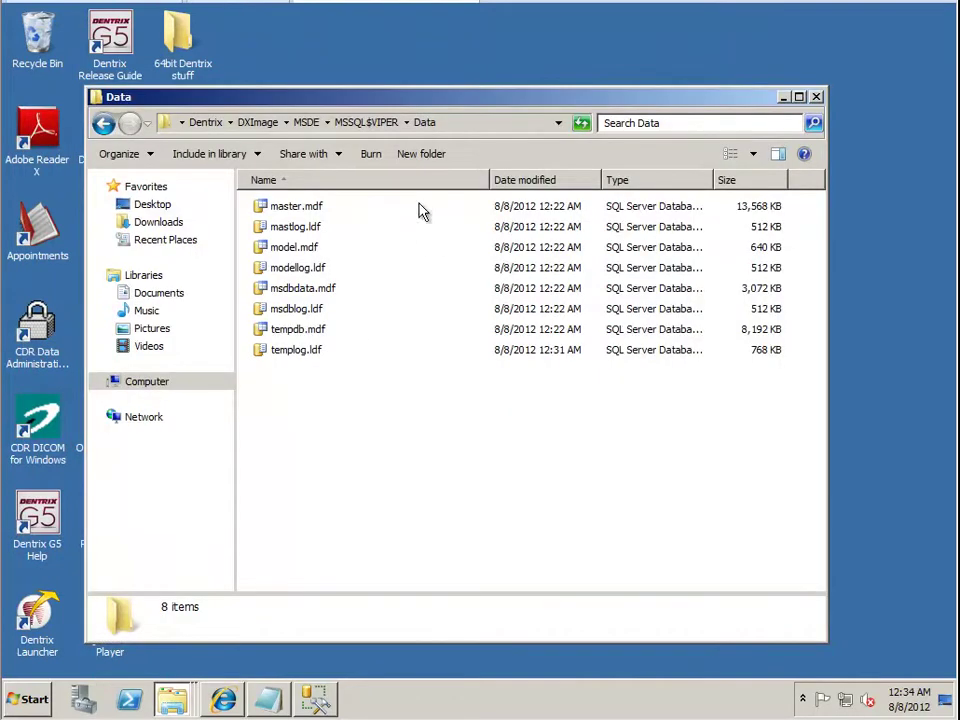
{"action": "right_click", "coordinate": [329, 428]}
{"action": "left_click", "coordinate": [357, 524]}
{"action": "left_click", "coordinate": [324, 504]}
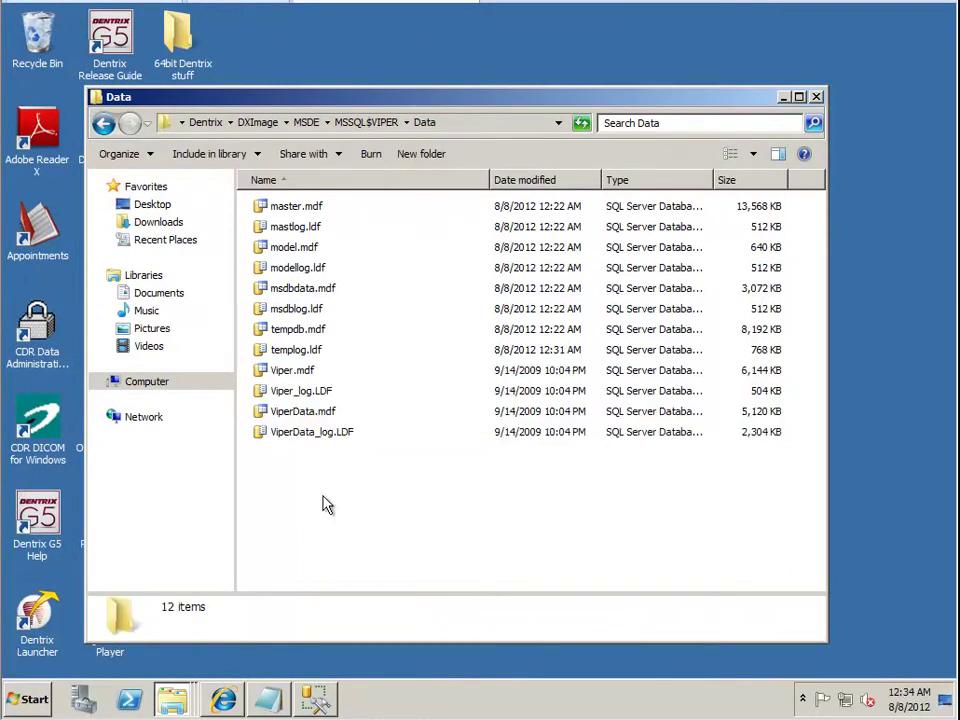
{"action": "left_click", "coordinate": [268, 698]}
{"action": "type", "text": "those are stock.."}
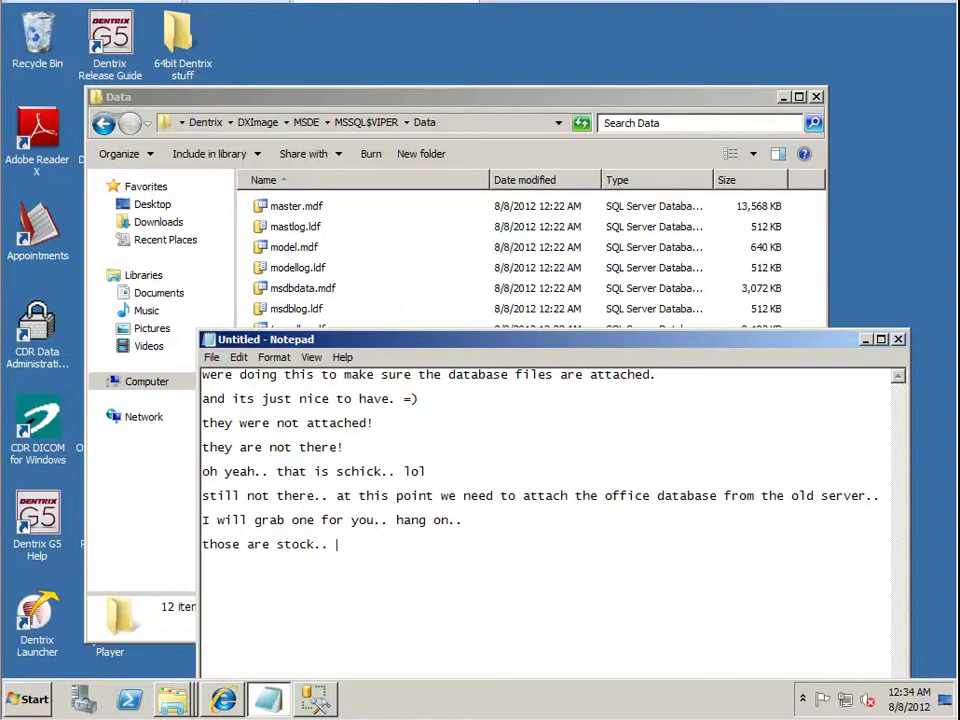
- Extend the Notepad note with "meaning they are from a fresh install from say xp.. server." and minimize it
{"action": "type", "text": " meaning they are f"}
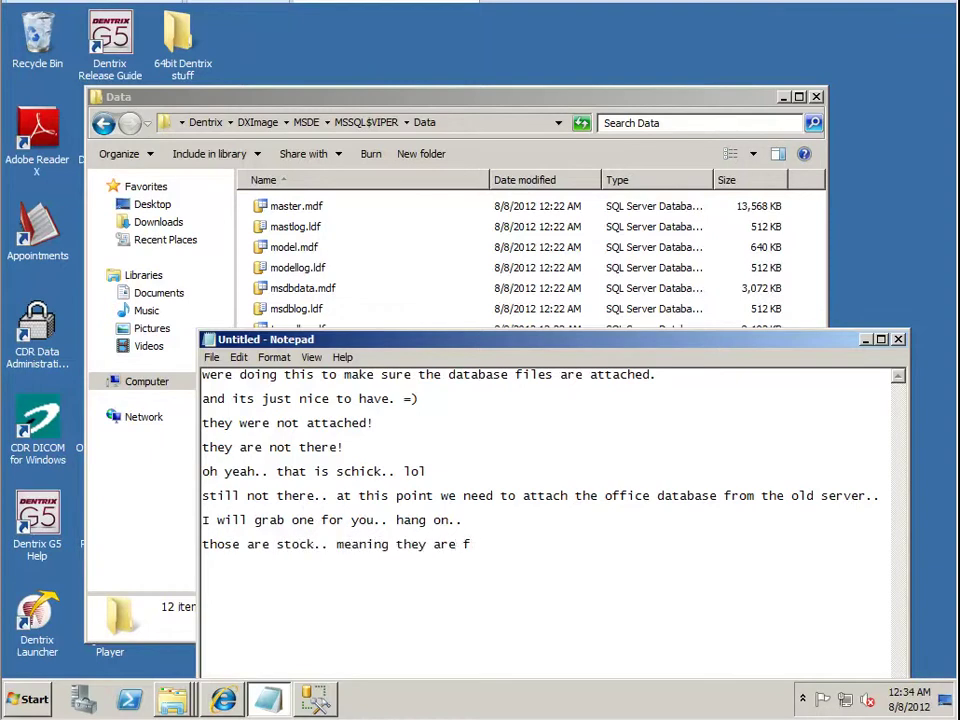
{"action": "type", "text": "rom a fresh install from say xp.."}
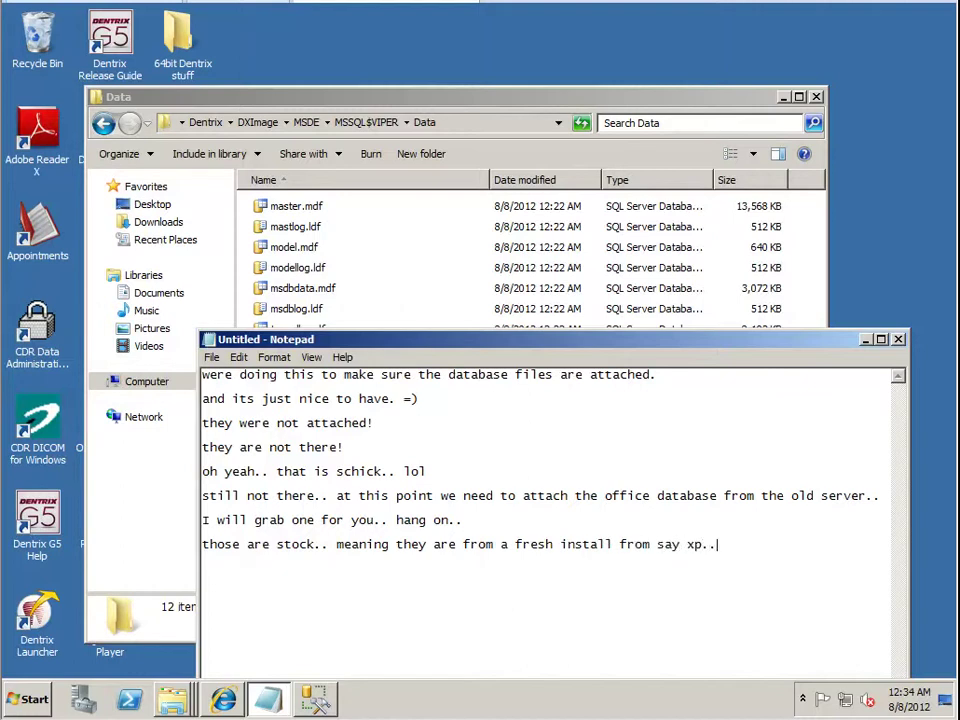
{"action": "type", "text": "server."}
{"action": "left_click", "coordinate": [865, 339]}
- In SQL Server Management Studio Express, start attaching databases and add Viper.mdf from the MSSQL$VIPER Data folder
{"action": "left_click", "coordinate": [313, 699]}
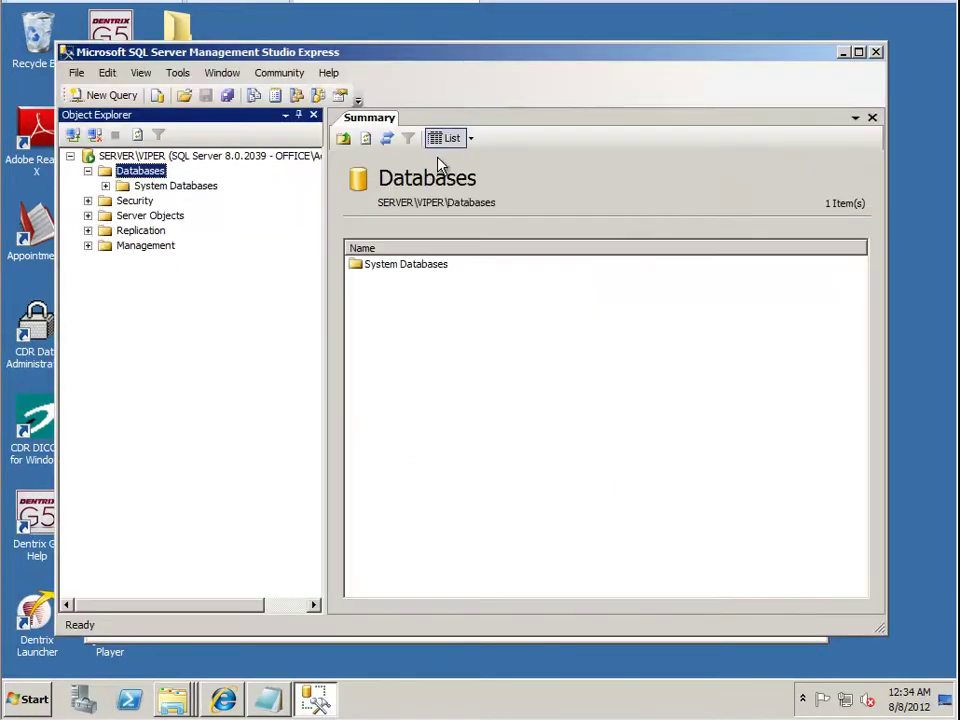
{"action": "right_click", "coordinate": [156, 171]}
{"action": "left_click", "coordinate": [182, 201]}
{"action": "left_click", "coordinate": [622, 330]}
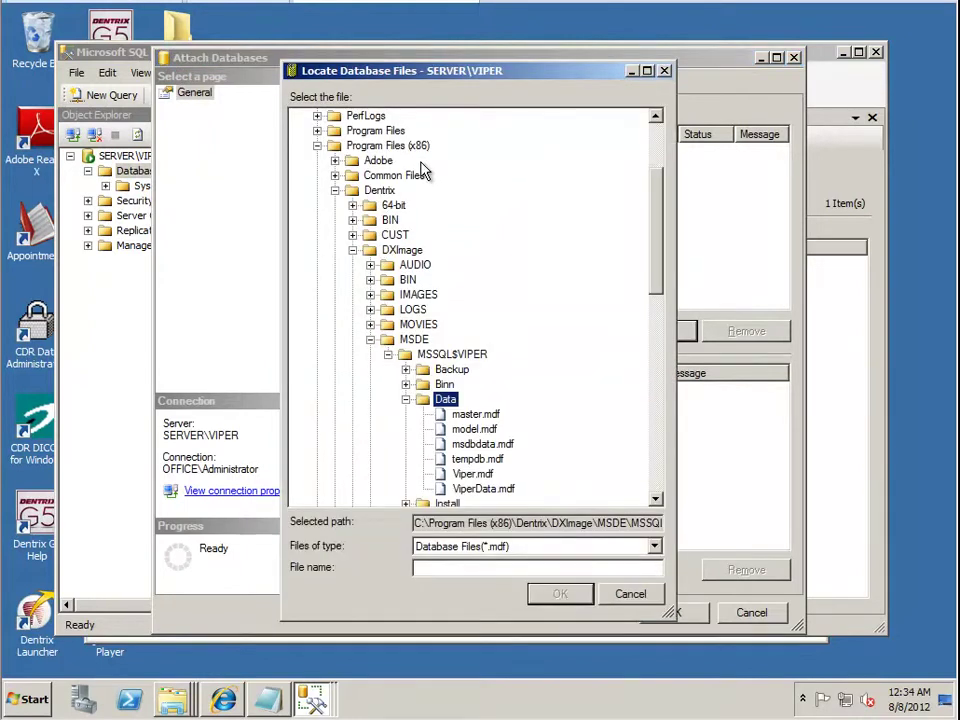
{"action": "left_click", "coordinate": [472, 473]}
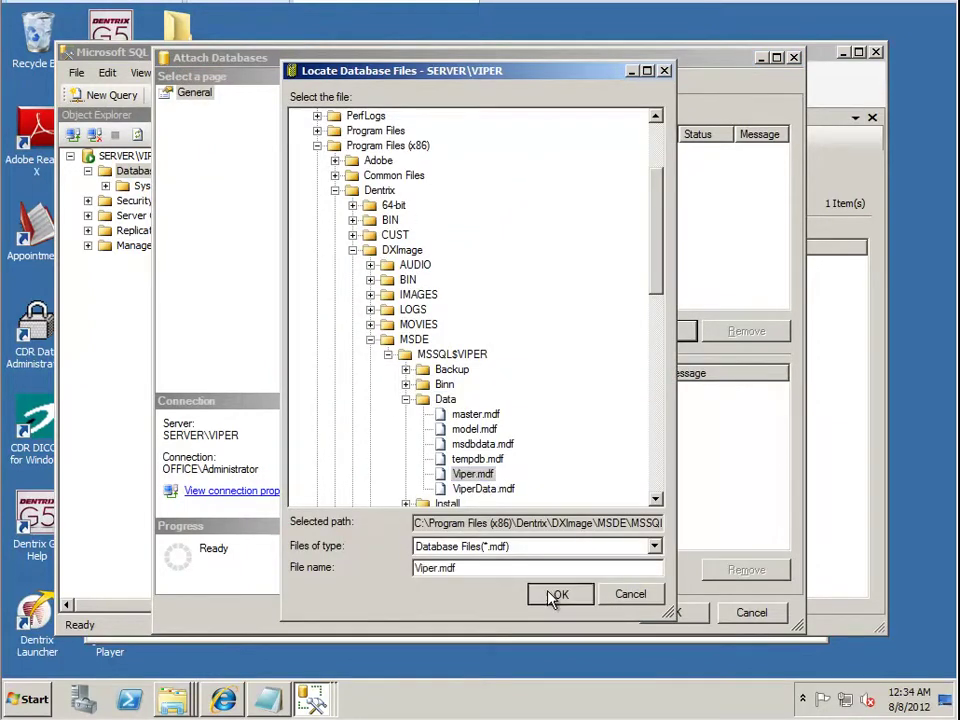
{"action": "left_click", "coordinate": [555, 594]}
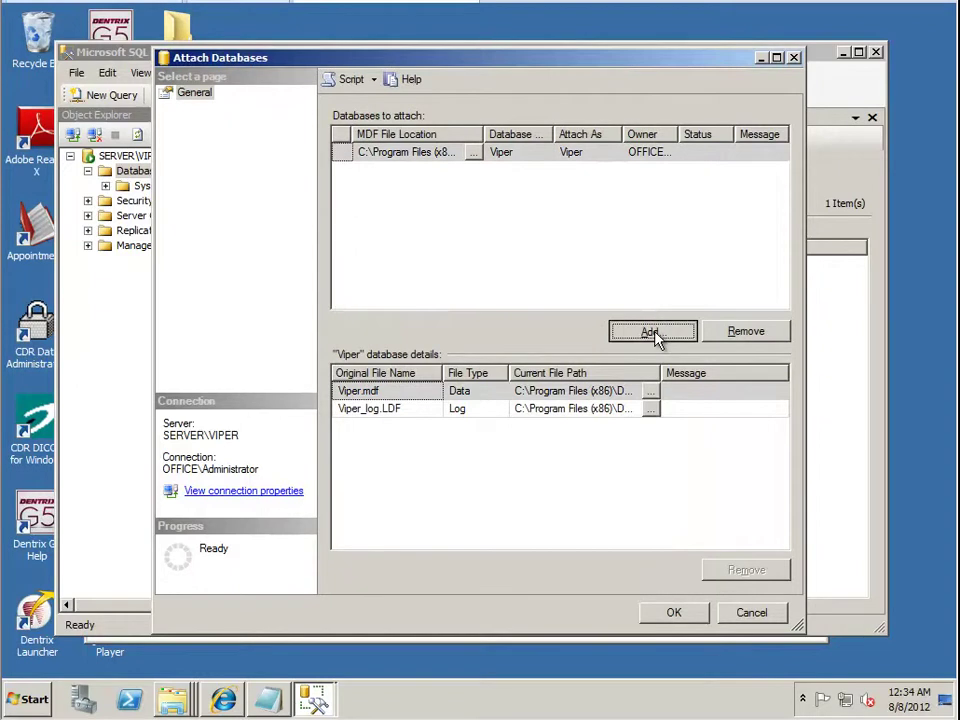
- Add ViperData.mdf to the databases to attach and attach both databases to SERVER\VIPER
{"action": "left_click", "coordinate": [655, 335]}
{"action": "left_click", "coordinate": [482, 489]}
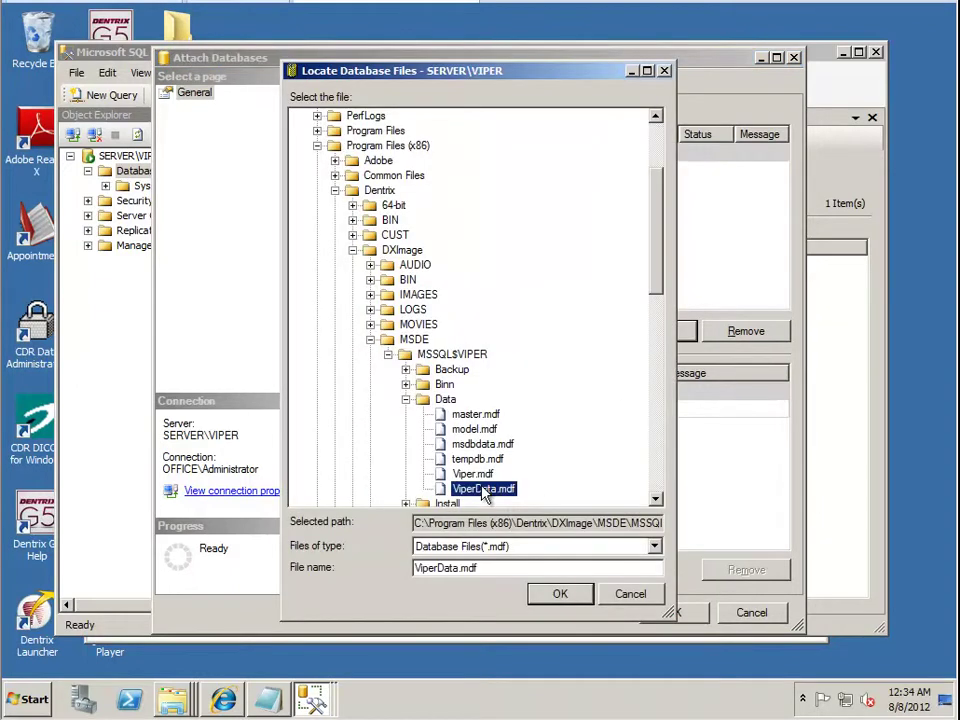
{"action": "left_click", "coordinate": [552, 596]}
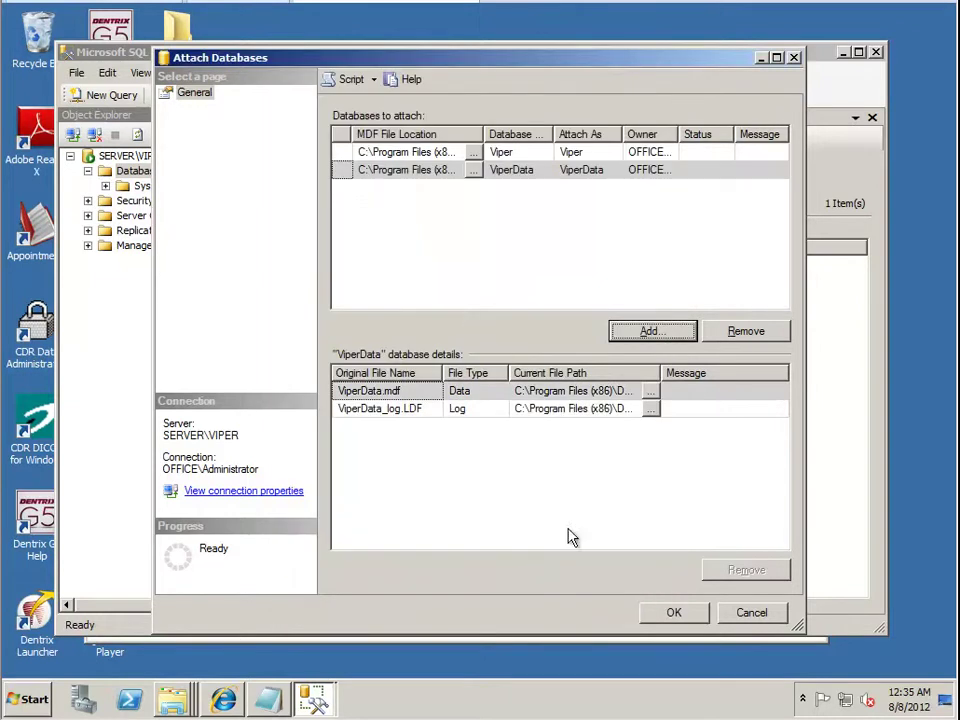
{"action": "left_click", "coordinate": [672, 614]}
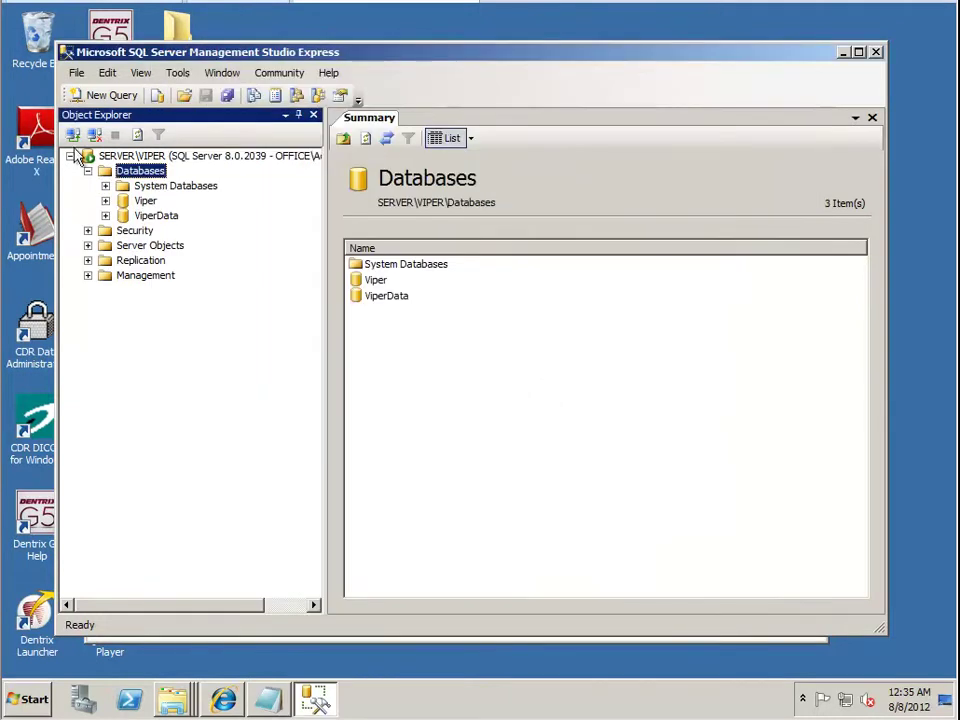
- Close SQL Server Management Studio Express and all open Windows Explorer windows
{"action": "left_click", "coordinate": [876, 52]}
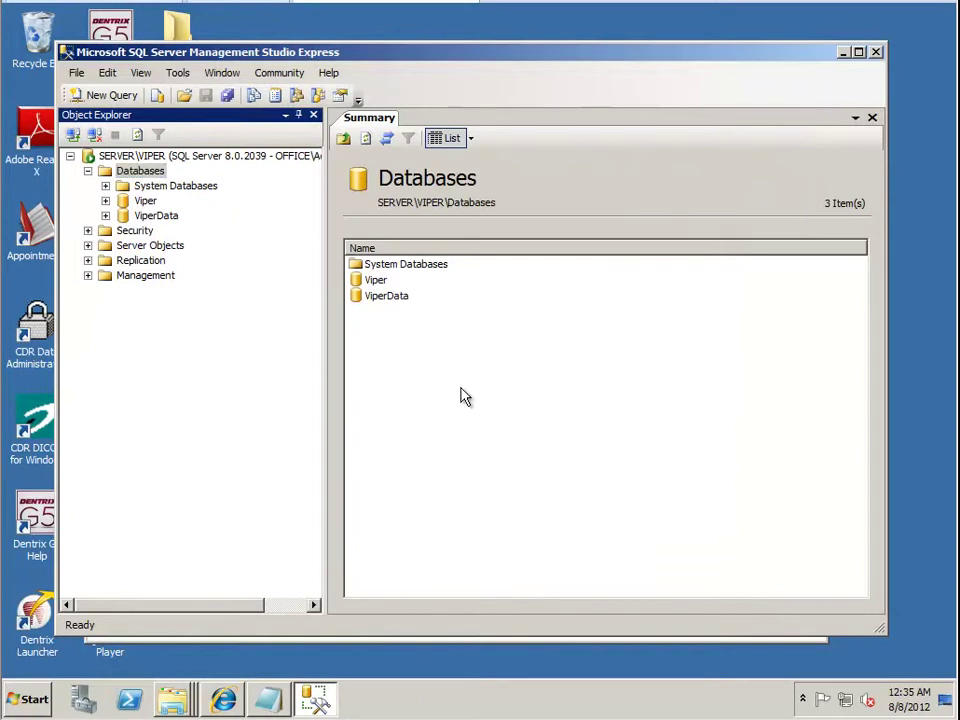
{"action": "left_click", "coordinate": [28, 700]}
{"action": "right_click", "coordinate": [180, 705]}
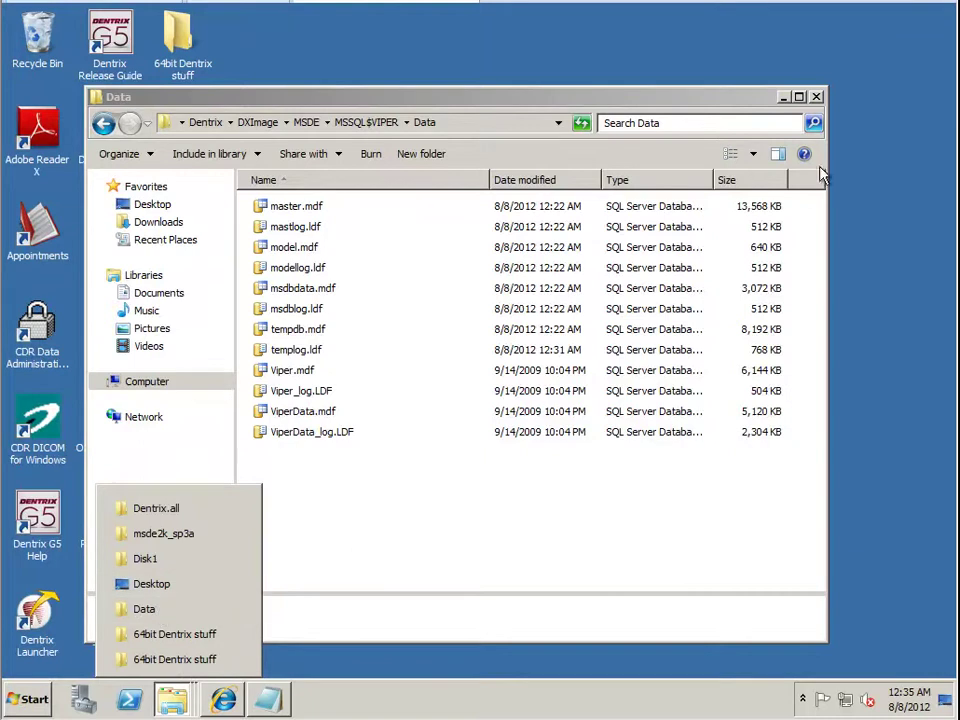
{"action": "right_click", "coordinate": [176, 695]}
{"action": "left_click", "coordinate": [165, 660]}
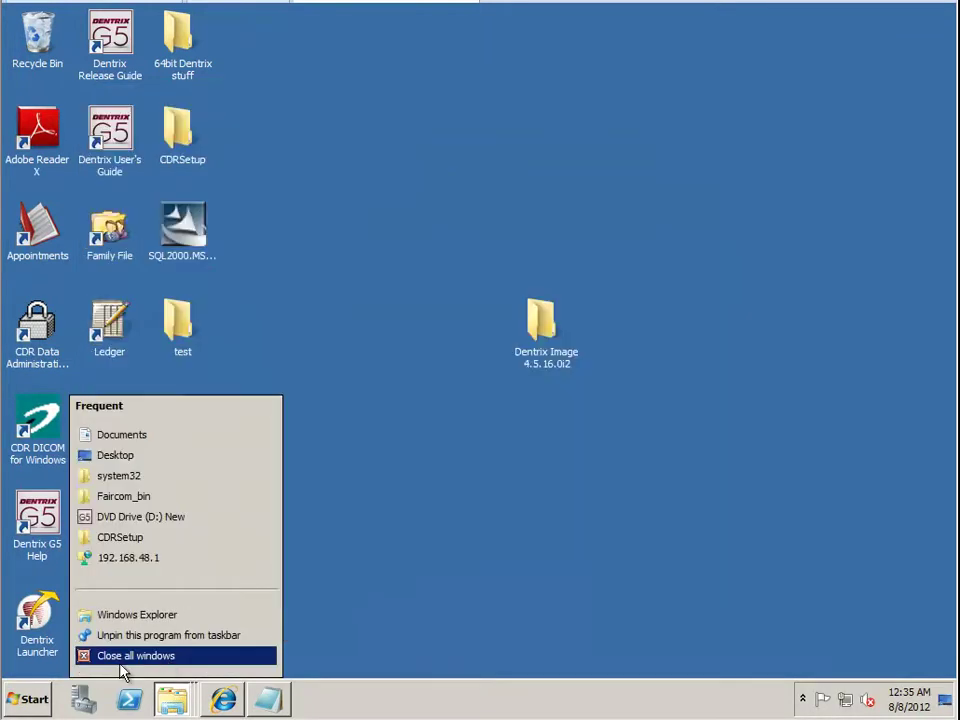
- Open C:\Program Files (x86)\Dentrix\DXImage\BIN and launch IDBAdmin.exe
{"action": "left_click", "coordinate": [20, 700]}
{"action": "left_click", "coordinate": [284, 420]}
{"action": "double_click", "coordinate": [452, 256]}
{"action": "left_click", "coordinate": [395, 364]}
{"action": "double_click", "coordinate": [395, 364]}
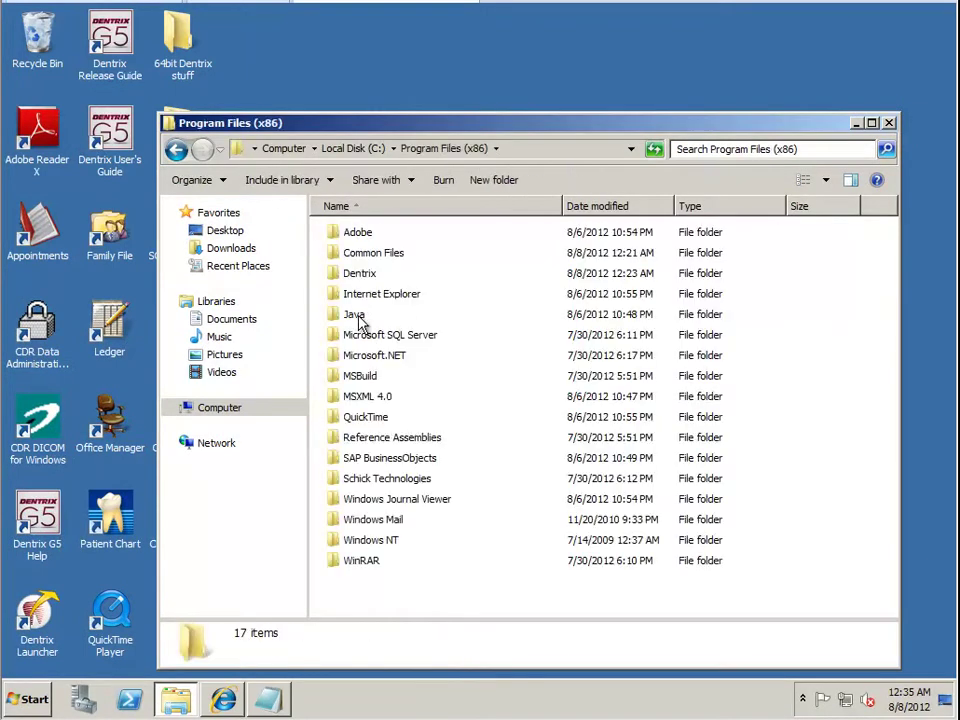
{"action": "double_click", "coordinate": [366, 274]}
{"action": "double_click", "coordinate": [364, 296]}
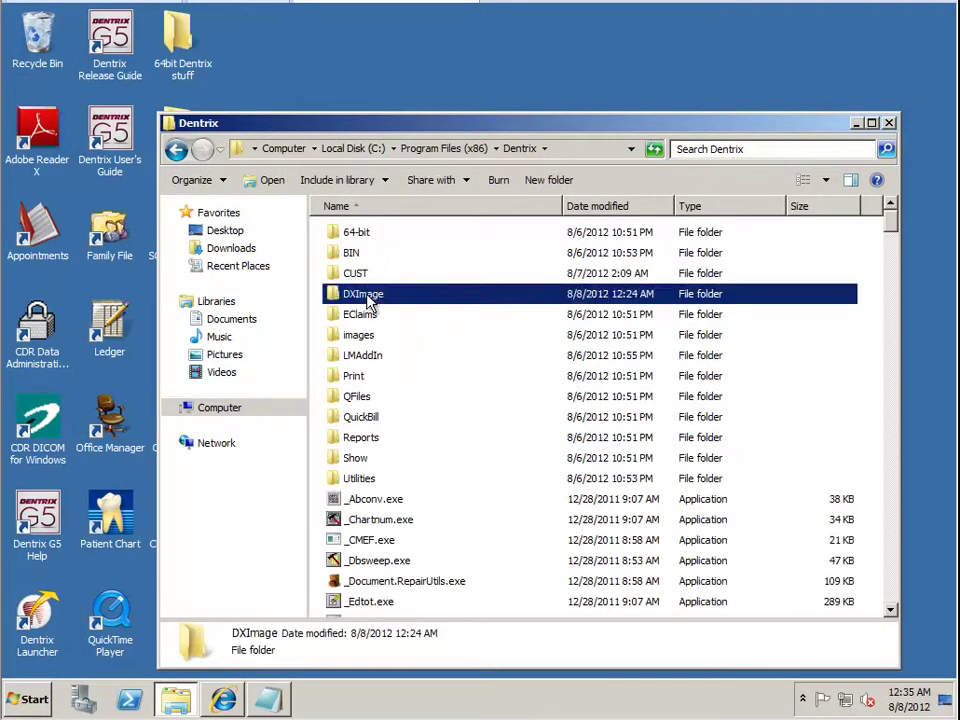
{"action": "double_click", "coordinate": [358, 252]}
{"action": "scroll", "coordinate": [383, 456], "scroll_direction": "down", "scroll_amount": 3}
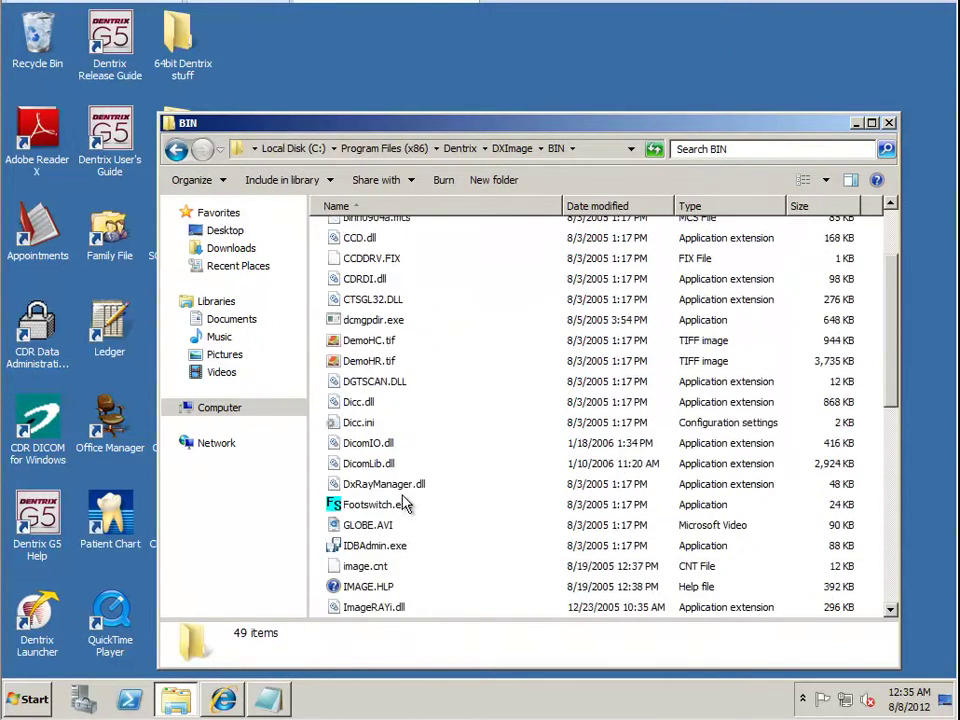
{"action": "left_click", "coordinate": [401, 485]}
{"action": "key", "text": "Return"}
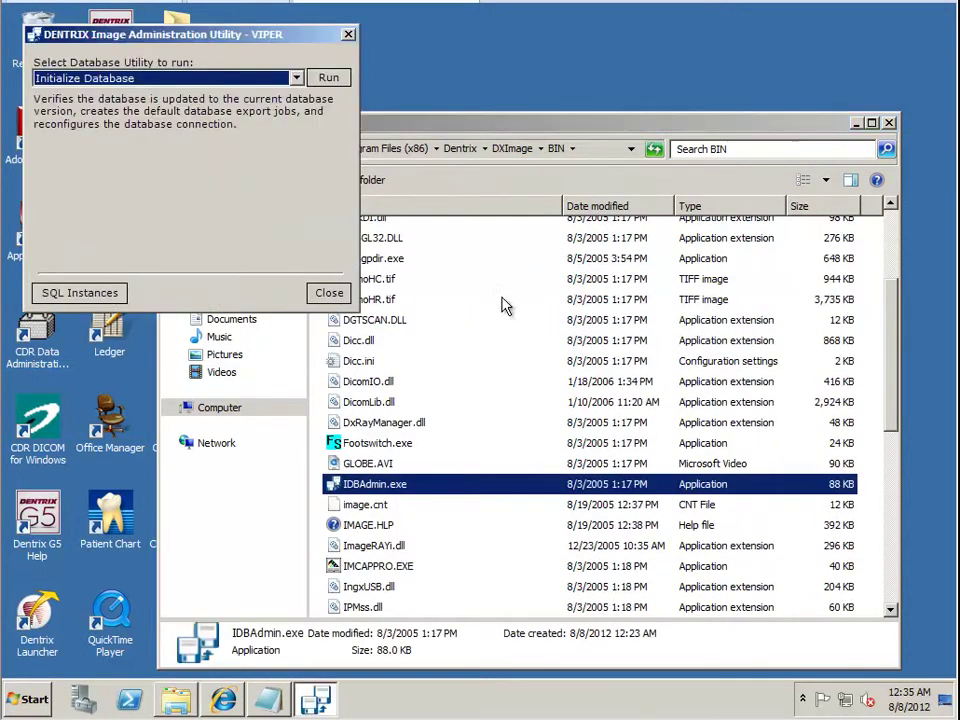
- Run the Initialize Database utility on the VIPER instance
{"action": "left_click", "coordinate": [296, 78]}
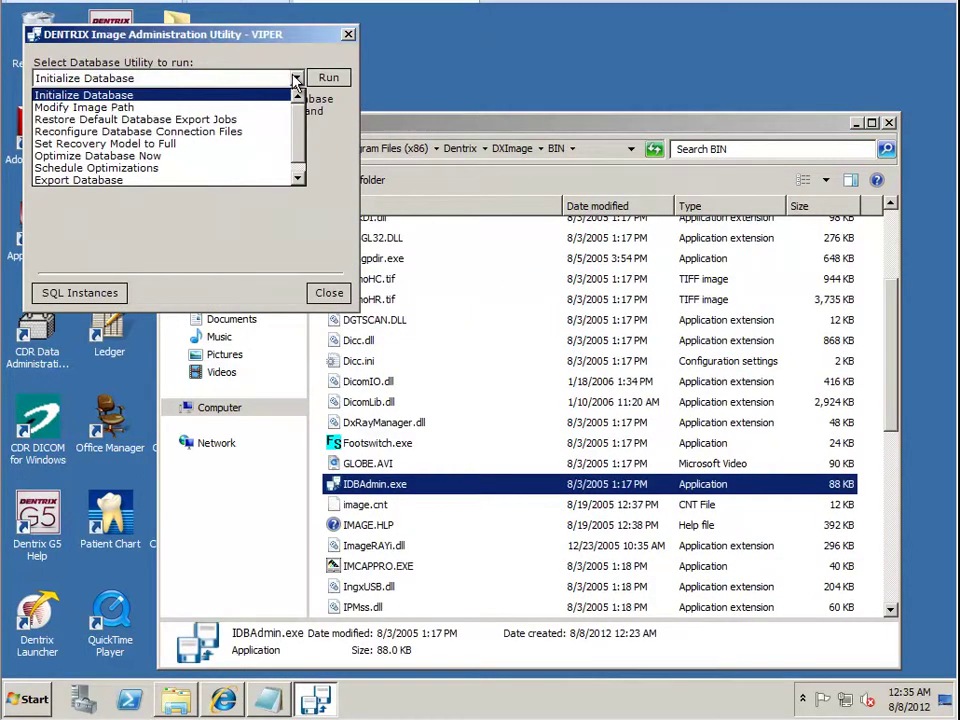
{"action": "left_click", "coordinate": [296, 78]}
{"action": "left_click", "coordinate": [328, 77]}
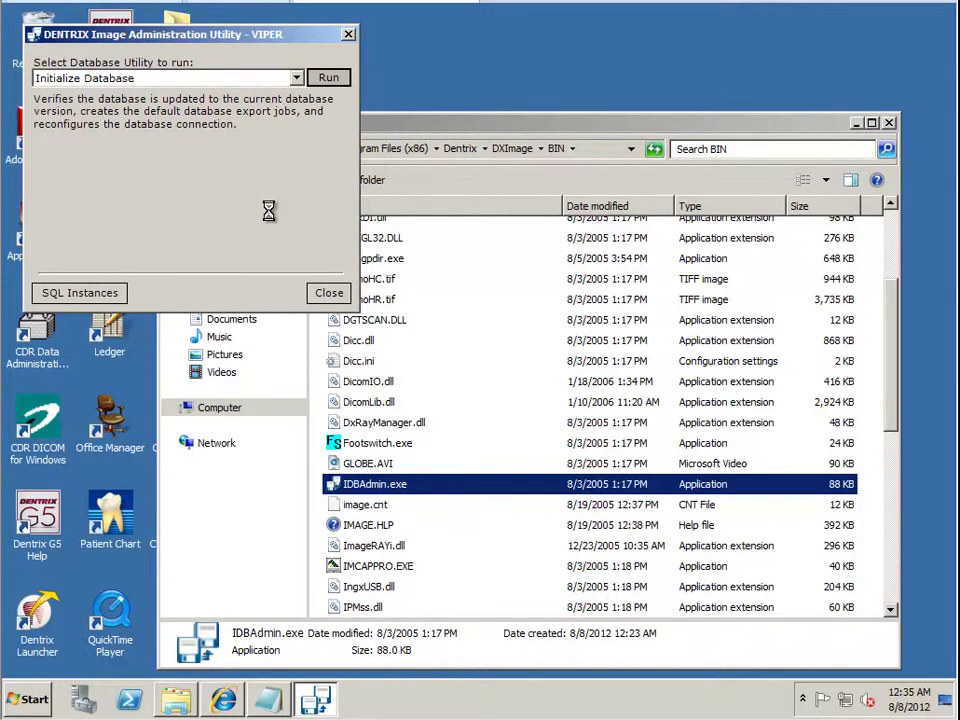
- Choose the Restore Default Database Export Jobs utility, and run Reconfigure Database Connection Files
{"action": "left_click", "coordinate": [296, 78]}
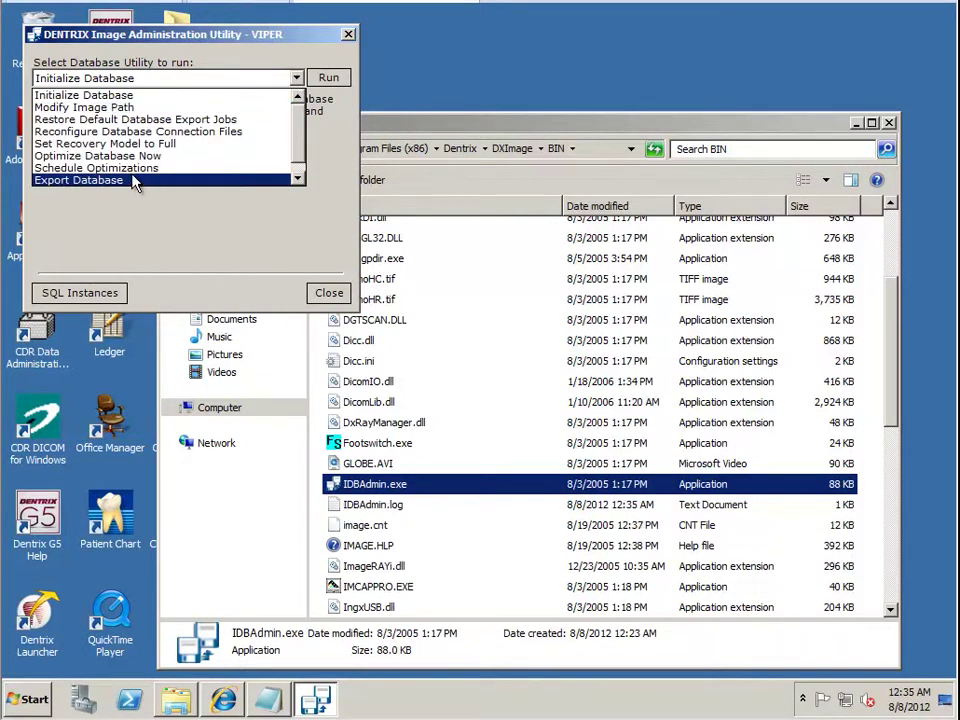
{"action": "scroll", "coordinate": [133, 180], "scroll_direction": "down", "scroll_amount": 1}
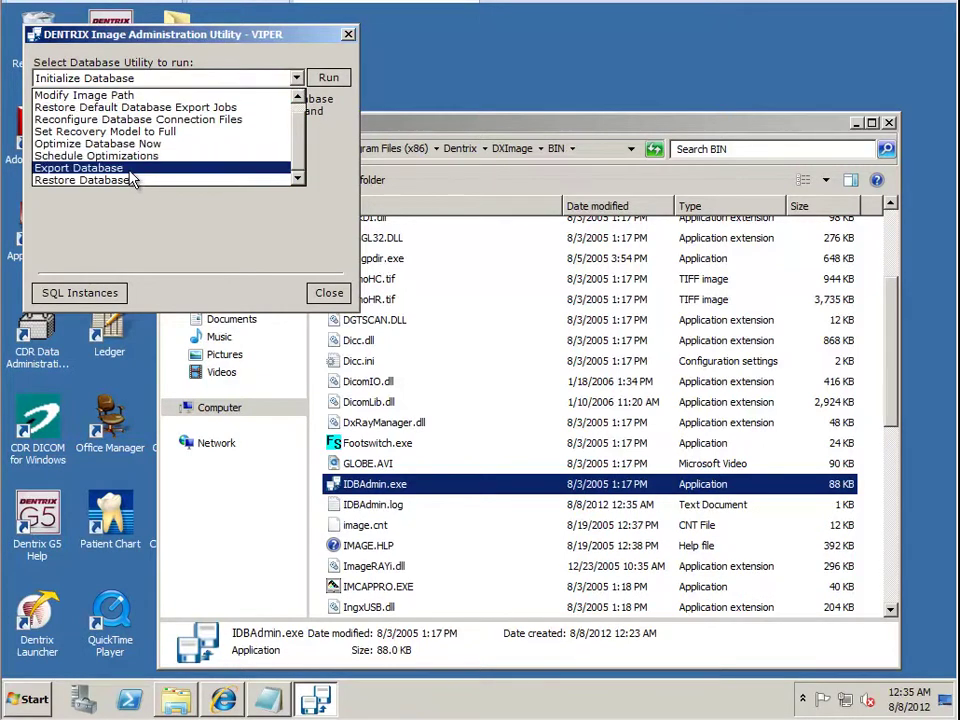
{"action": "scroll", "coordinate": [131, 150], "scroll_direction": "up", "scroll_amount": 1}
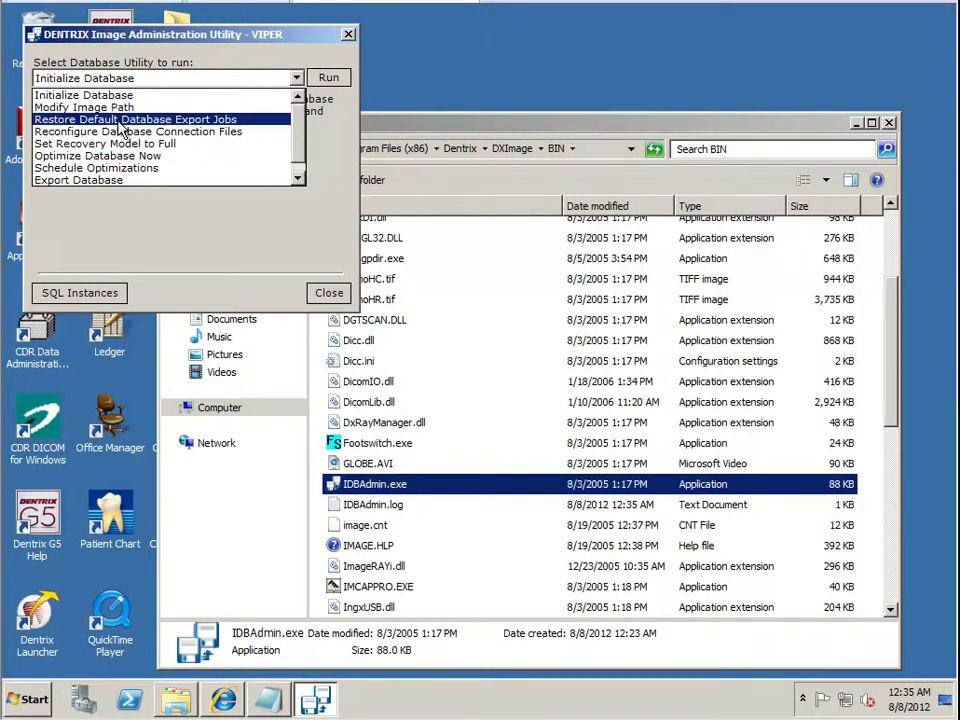
{"action": "left_click", "coordinate": [122, 120]}
{"action": "left_click", "coordinate": [297, 79]}
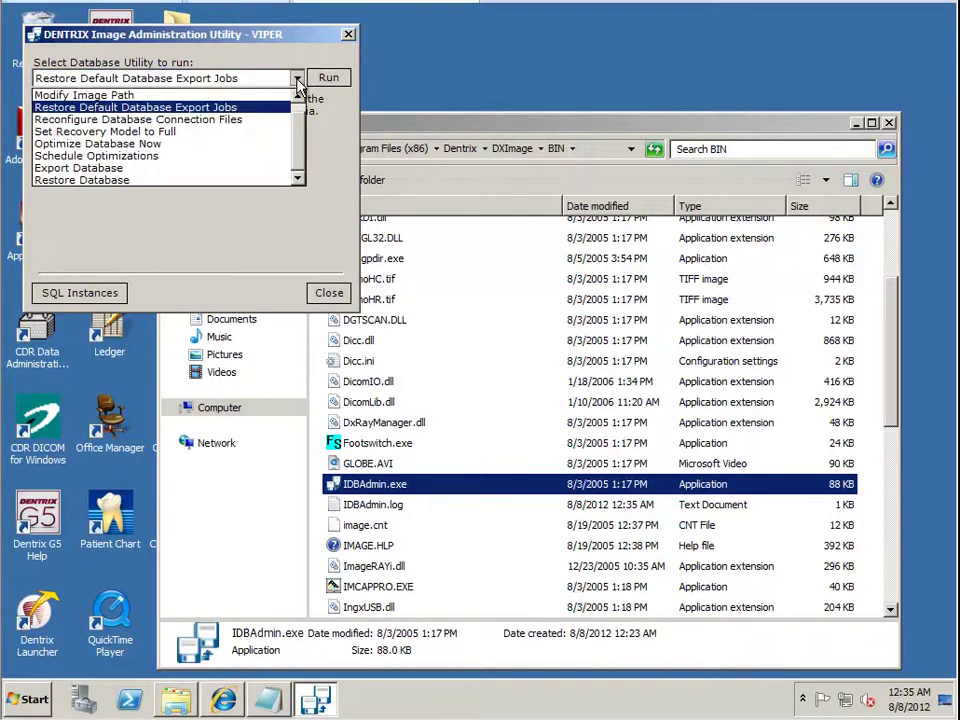
{"action": "left_click", "coordinate": [240, 120]}
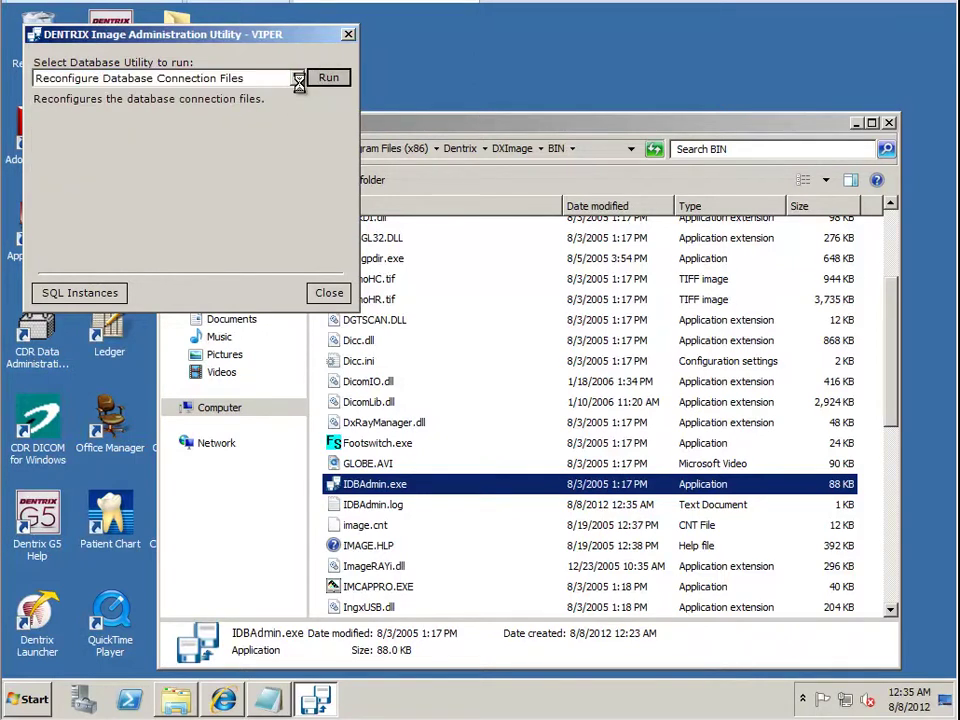
- Run Set Recovery Model to Full and save the optimization schedule for Sunday at 12:00 AM
{"action": "left_click", "coordinate": [240, 78]}
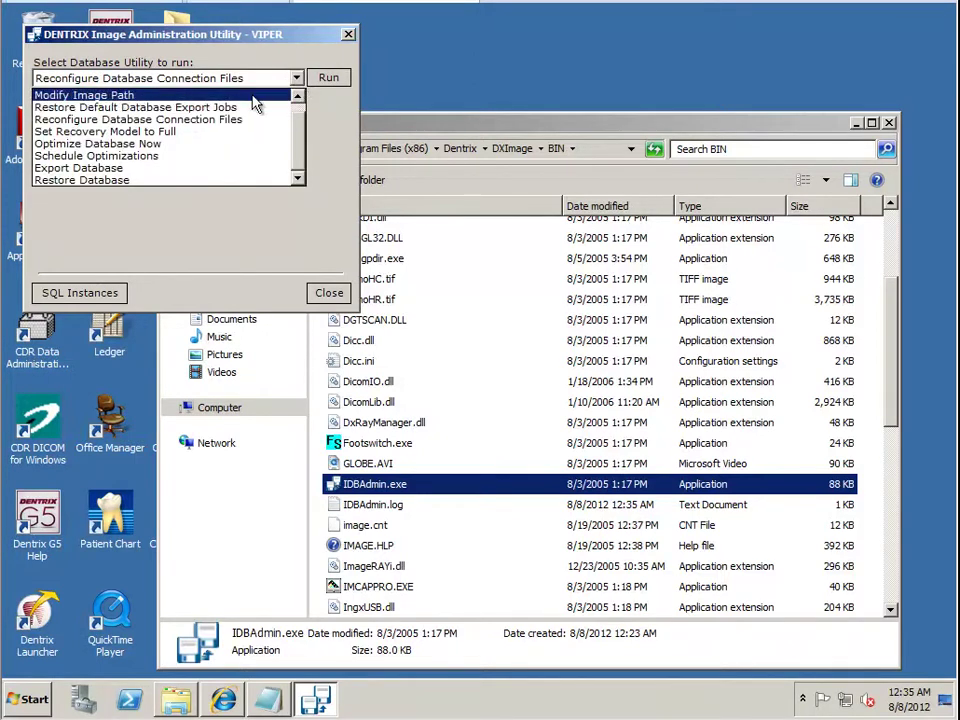
{"action": "left_click", "coordinate": [150, 132]}
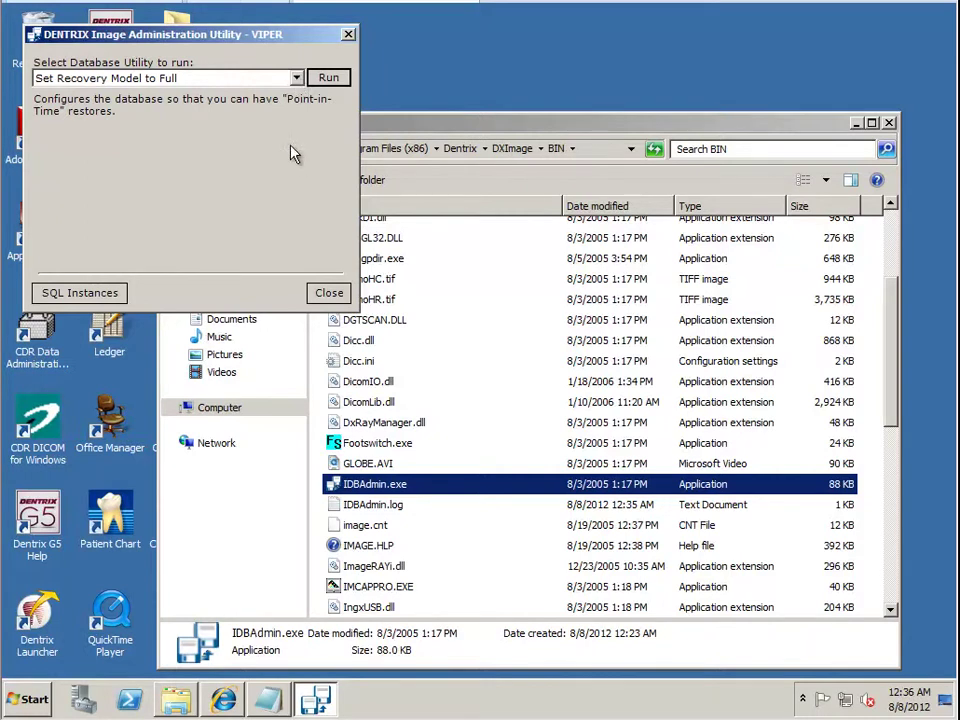
{"action": "left_click", "coordinate": [297, 79]}
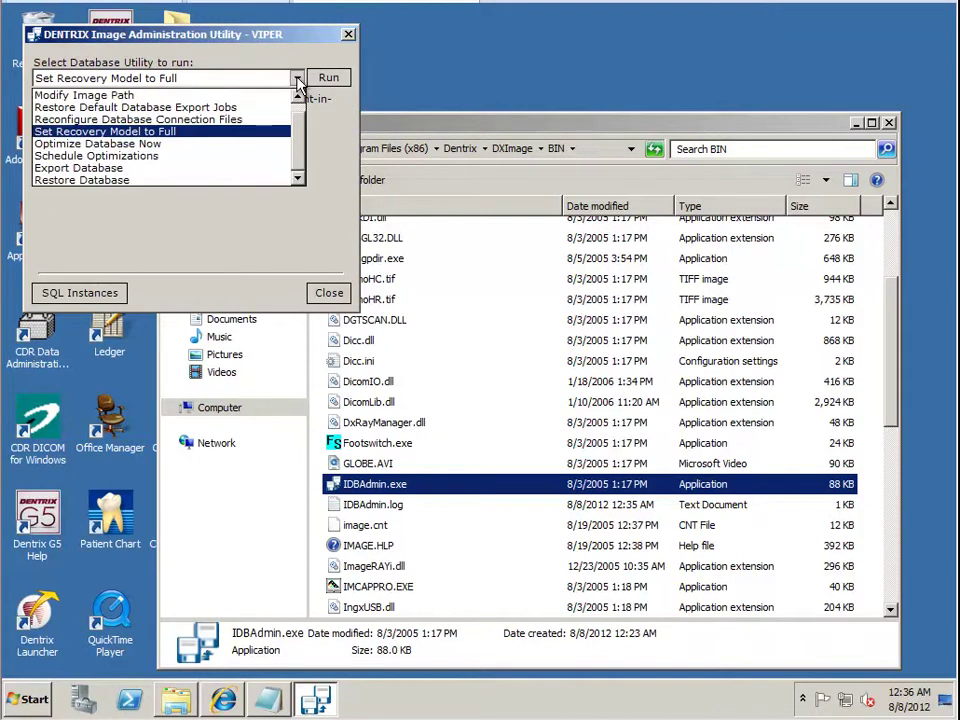
{"action": "left_click", "coordinate": [141, 156]}
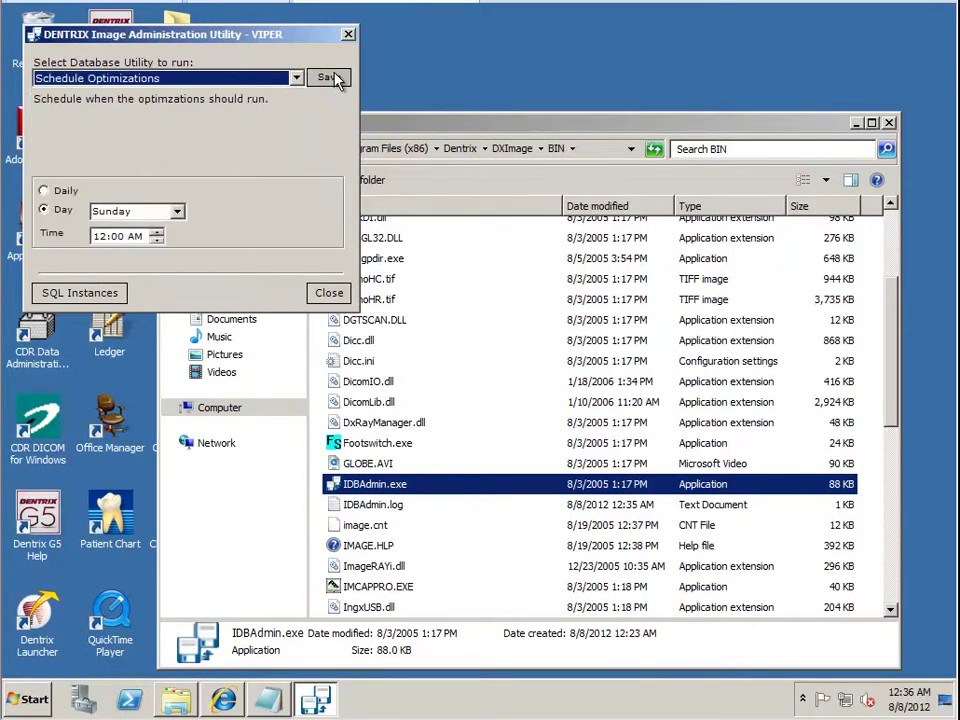
{"action": "left_click", "coordinate": [330, 78]}
{"action": "left_click", "coordinate": [566, 398]}
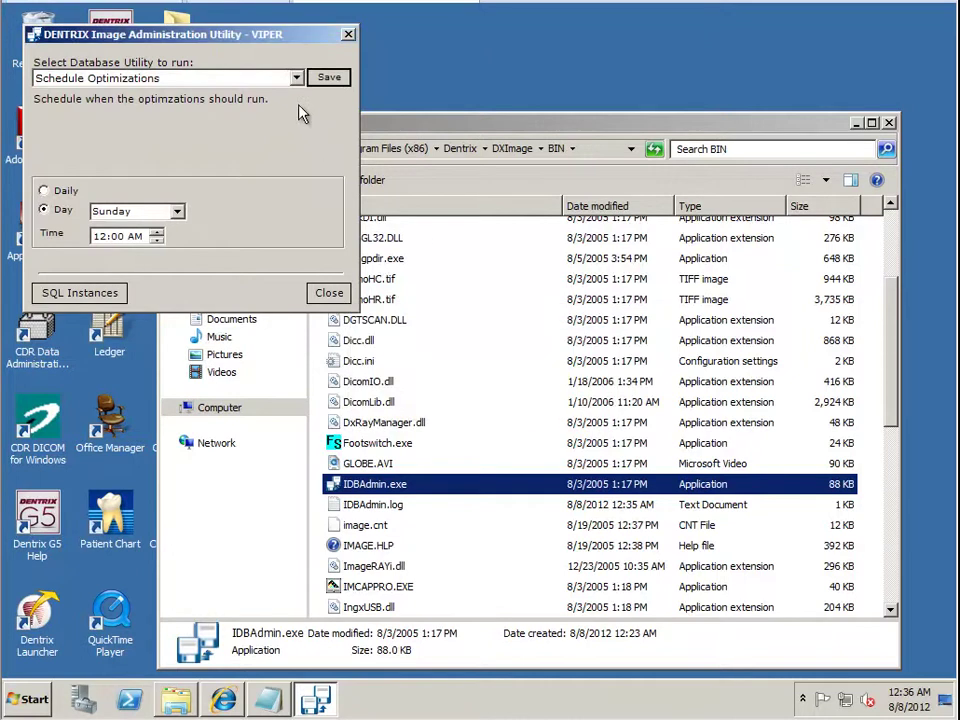
- Run Optimize Database Now on the VIPER database, repeating it, and close the BIN folder window
{"action": "left_click", "coordinate": [297, 79]}
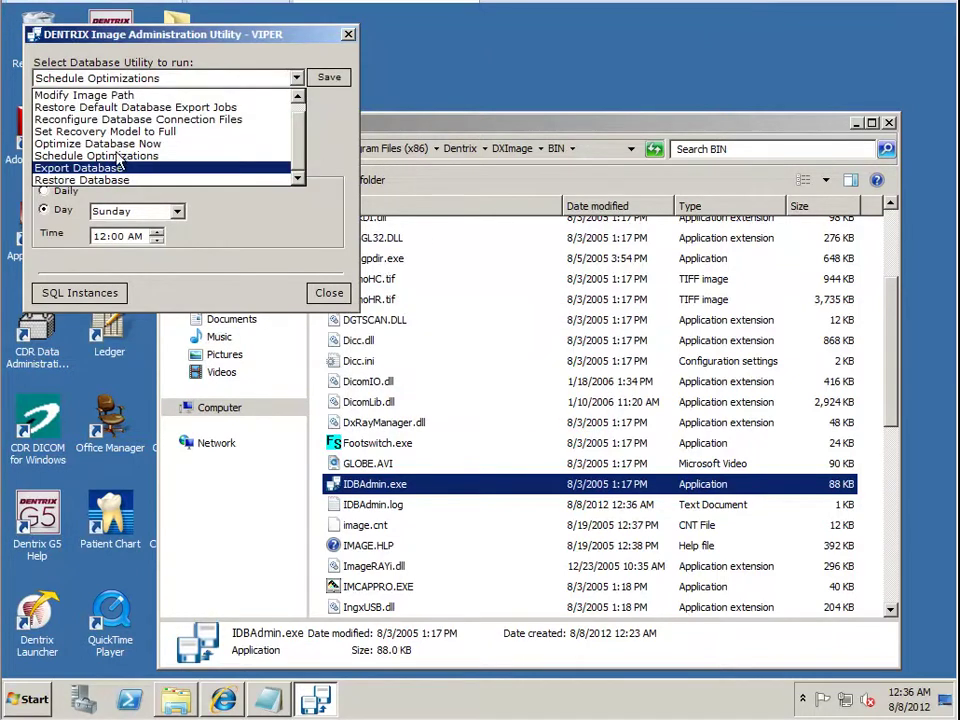
{"action": "key", "text": "Return"}
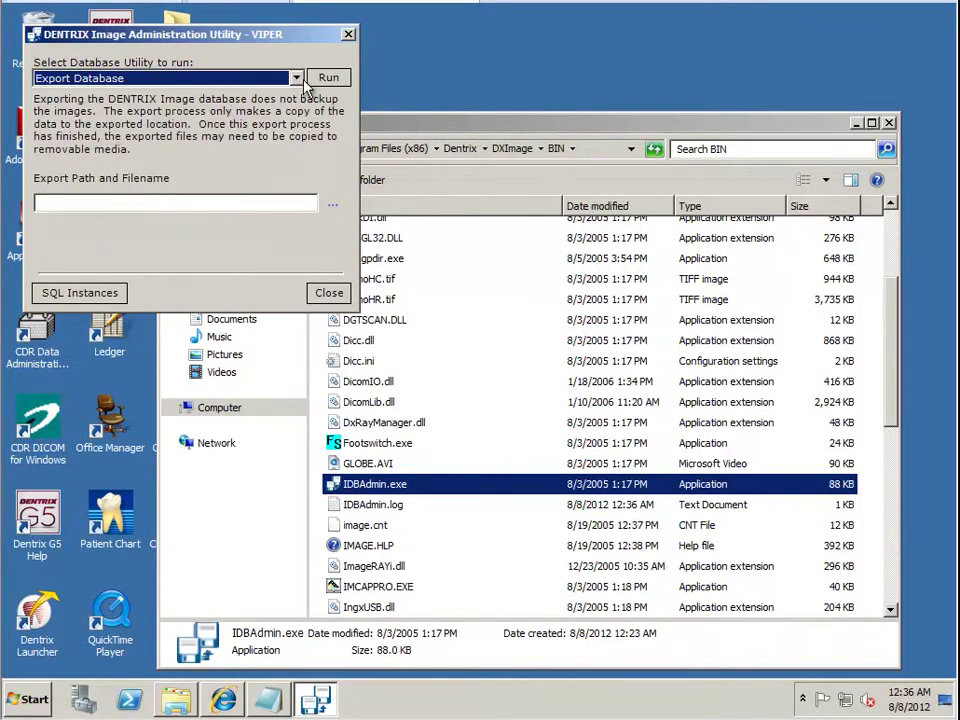
{"action": "left_click", "coordinate": [240, 78]}
{"action": "left_click", "coordinate": [132, 145]}
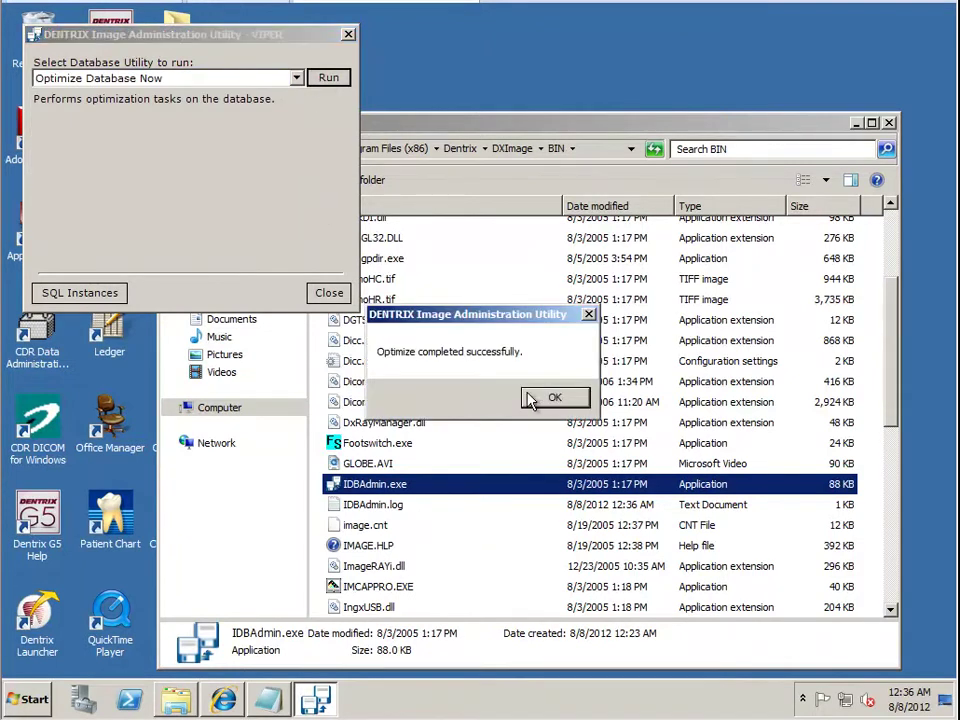
{"action": "left_click", "coordinate": [553, 397]}
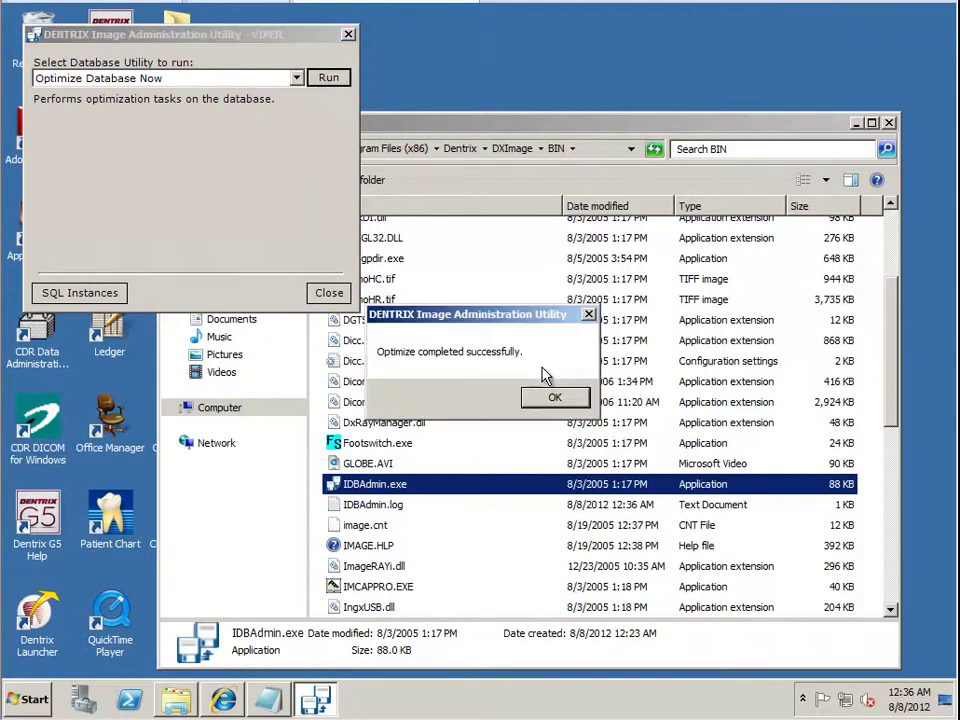
{"action": "left_click", "coordinate": [553, 397]}
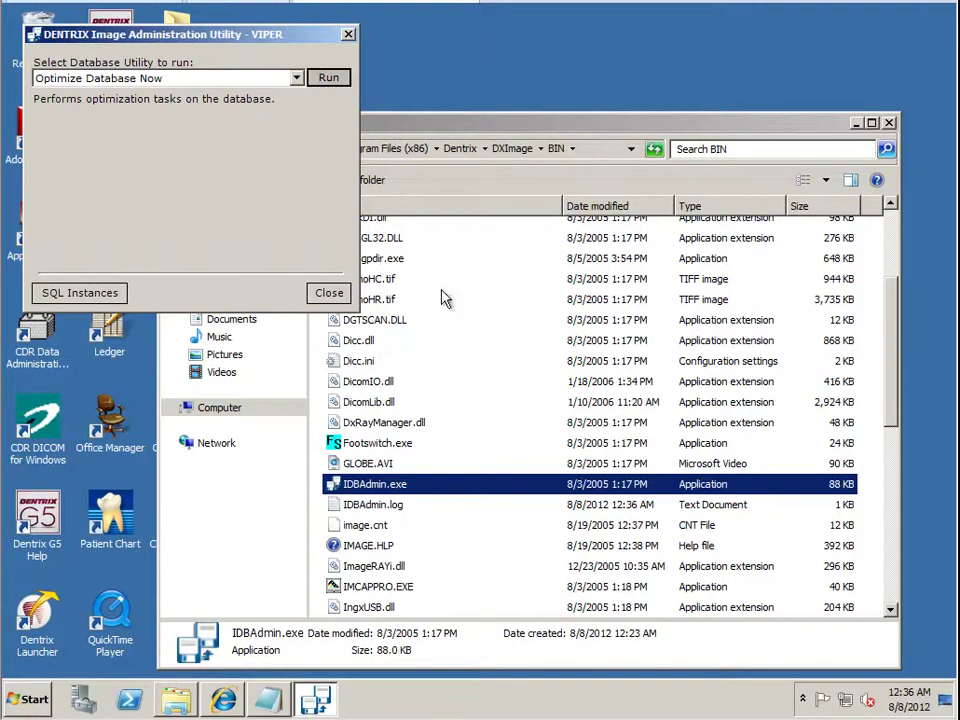
{"action": "left_click", "coordinate": [889, 123]}
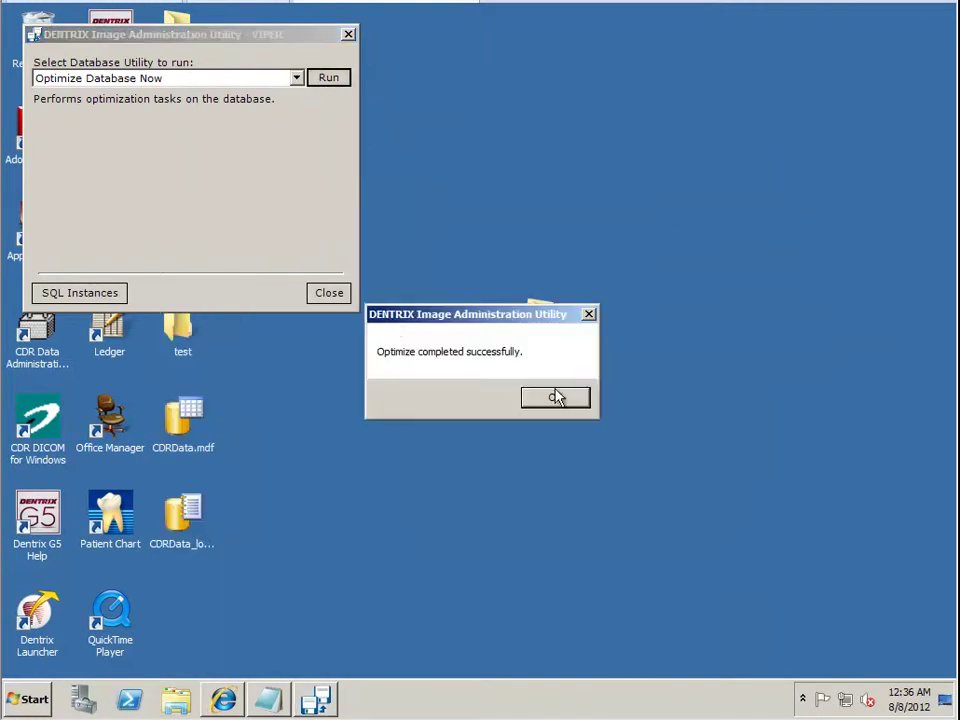
{"action": "left_click", "coordinate": [553, 397]}
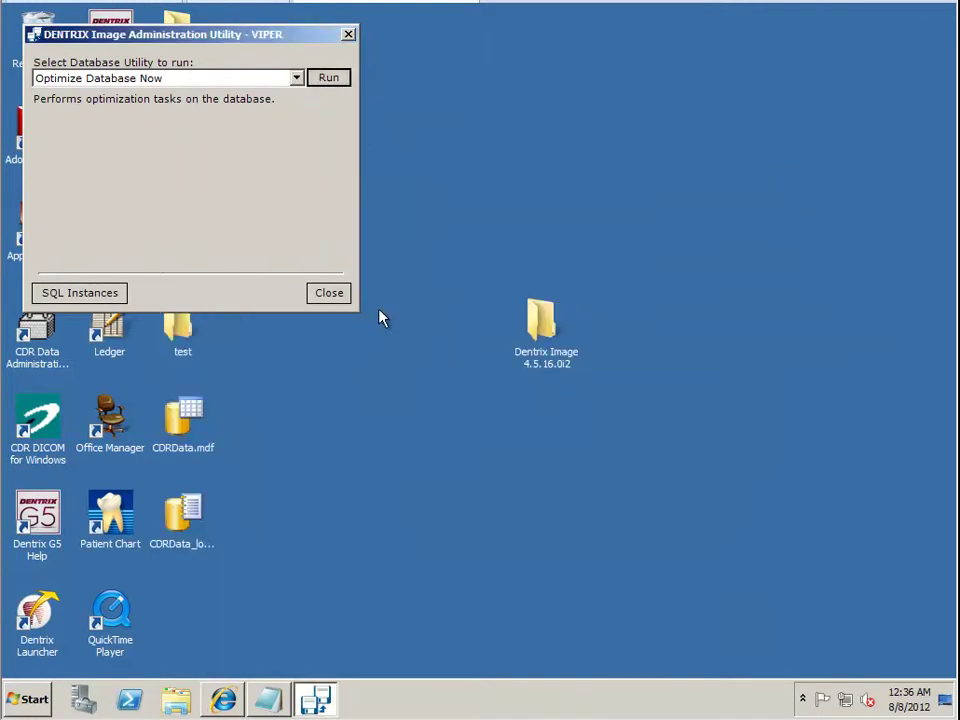
- Close the DENTRIX Image Administration Utility and open Practice Resource Setup in Dentrix Office Manager
{"action": "left_click", "coordinate": [329, 293]}
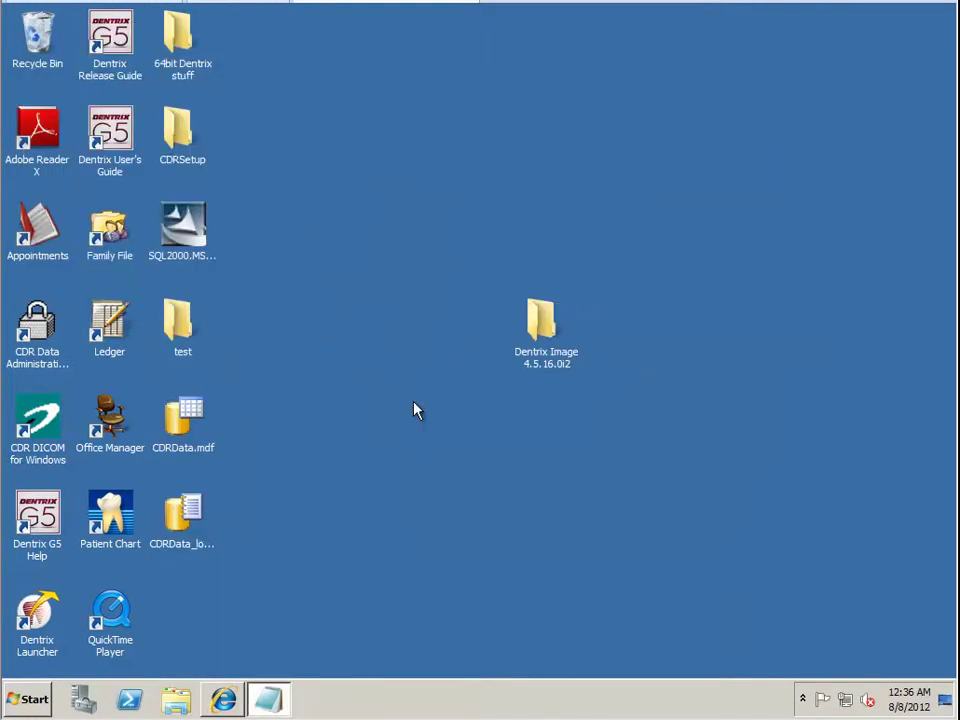
{"action": "double_click", "coordinate": [105, 413]}
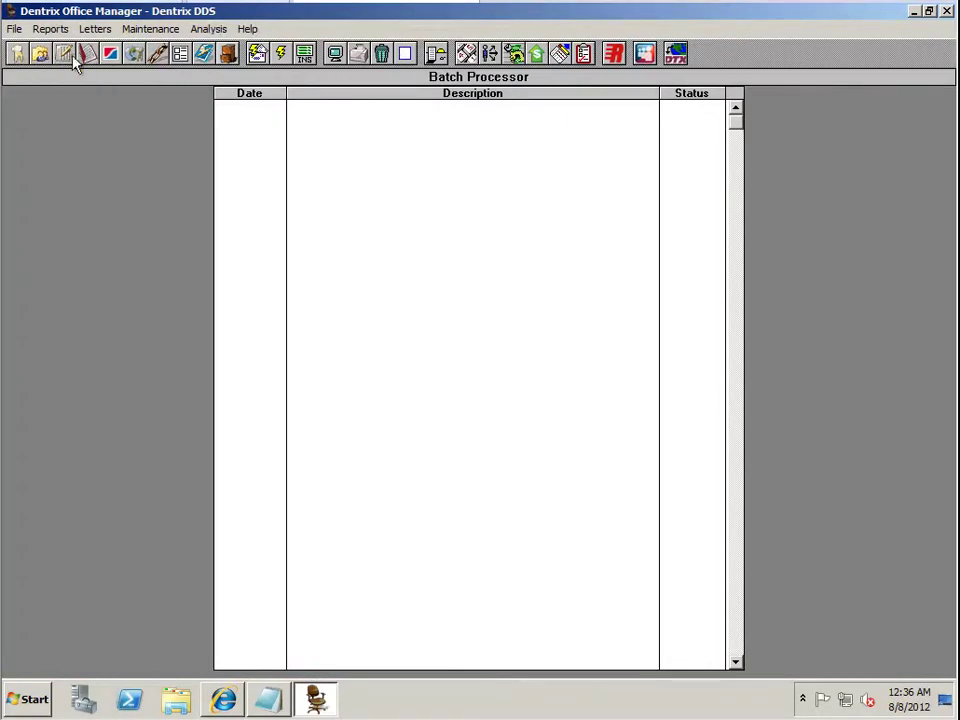
{"action": "mouse_move", "coordinate": [169, 66]}
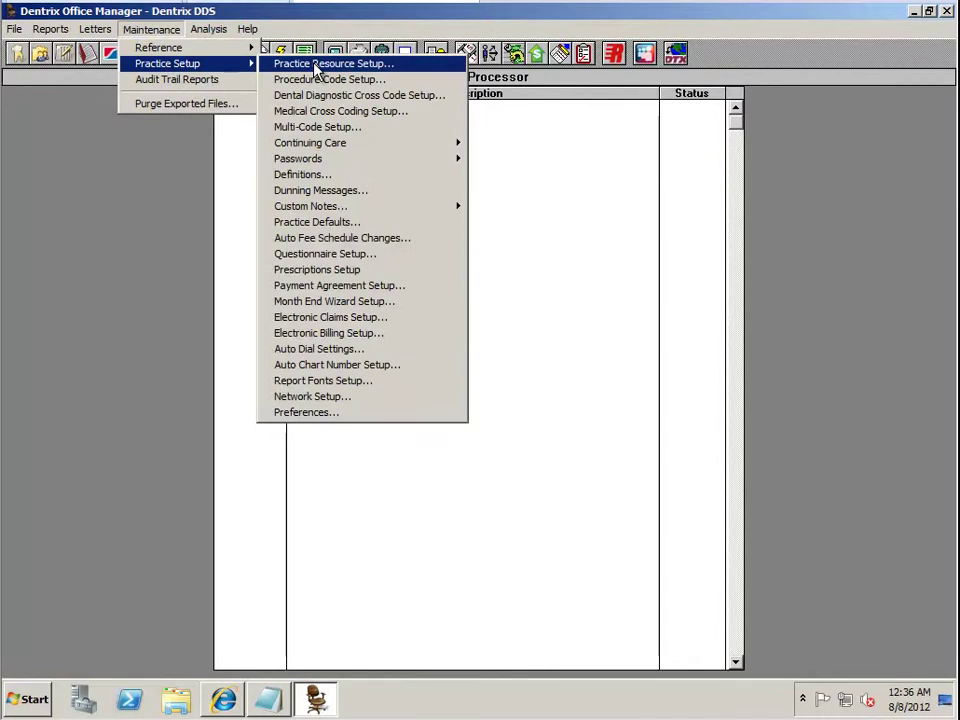
{"action": "left_click", "coordinate": [318, 63]}
- Add a new operatory with the ID OP-1 to the practice resources
{"action": "left_click", "coordinate": [440, 101]}
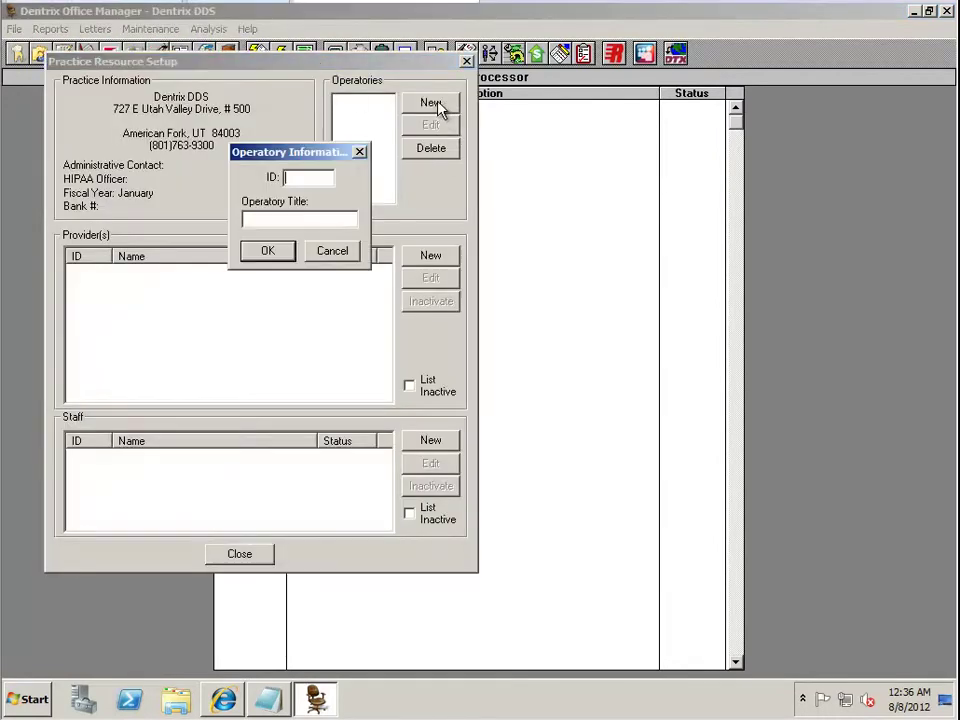
{"action": "type", "text": "OP-1"}
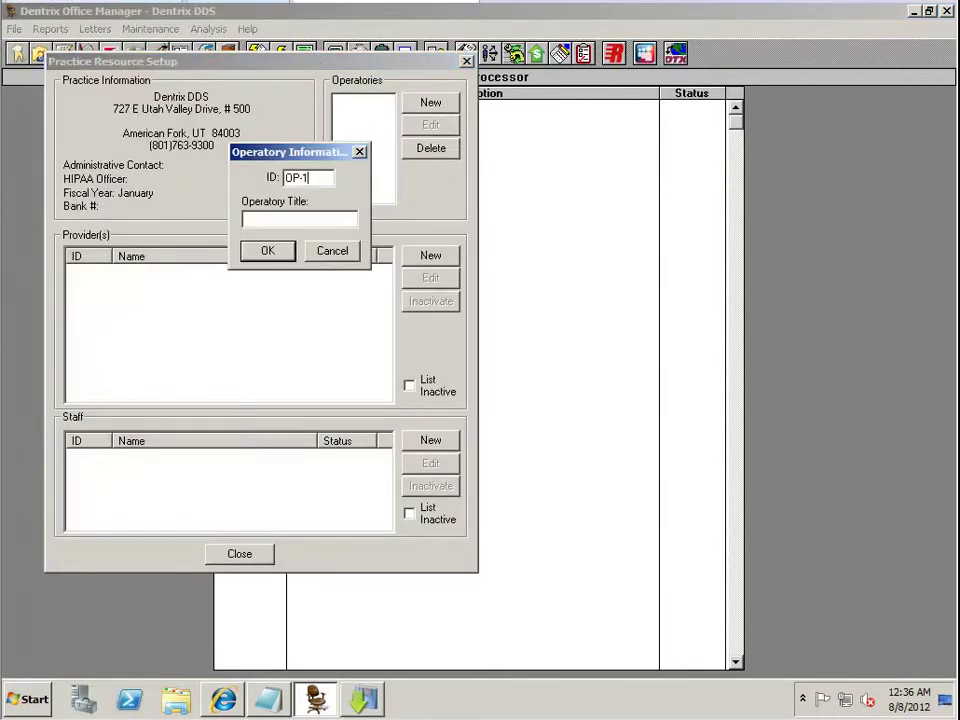
{"action": "key", "text": "Return"}
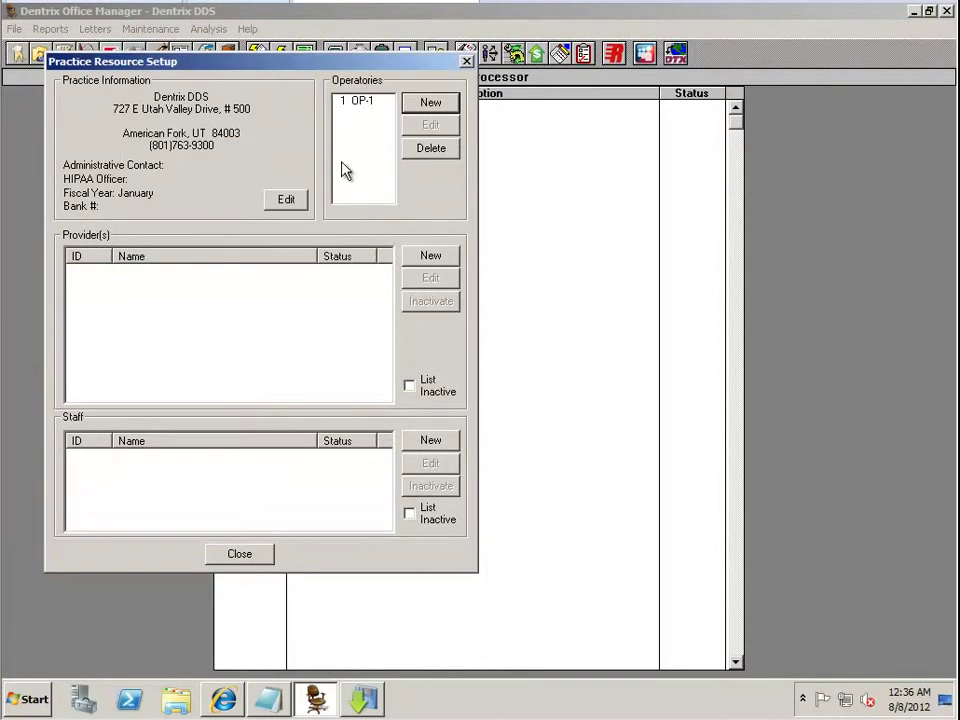
- Add a new provider with ID DDS1, entering the provider's last and first name, and close Practice Resource Setup
{"action": "left_click", "coordinate": [431, 255]}
{"action": "type", "text": "Shafer"}
{"action": "key", "text": "Tab"}
{"action": "type", "text": "ju"}
{"action": "key", "text": "Tab"}
{"action": "key", "text": "Tab"}
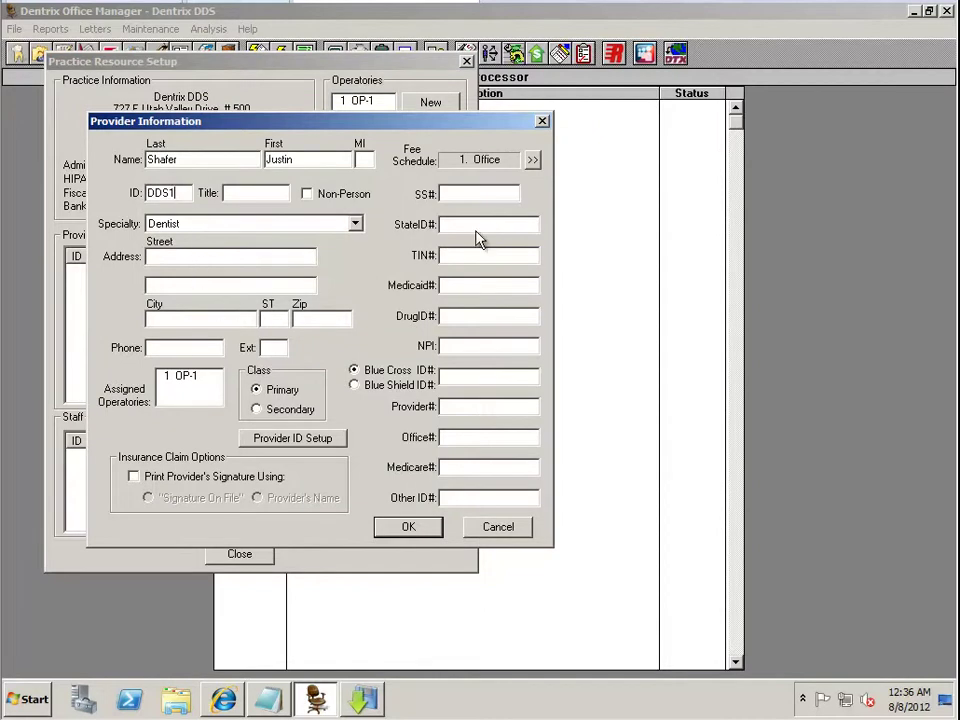
{"action": "left_click", "coordinate": [412, 527]}
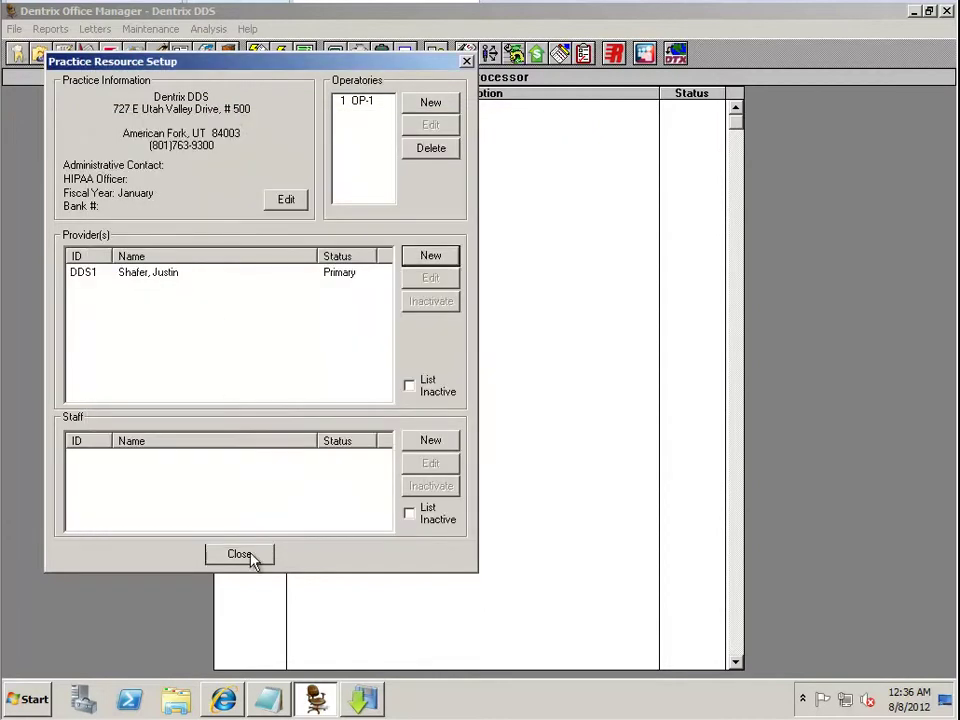
{"action": "left_click", "coordinate": [243, 555]}
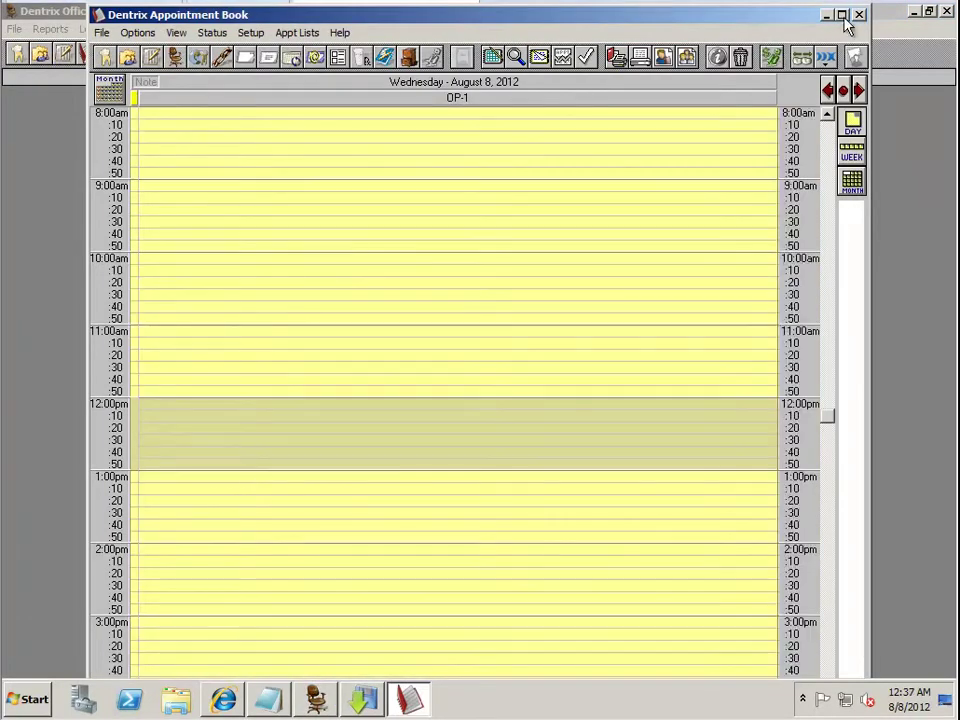
- In the Dentrix Appointment Book, start an 8:20am appointment in OP-1 for a new patient named Test, Test
{"action": "right_click", "coordinate": [179, 145]}
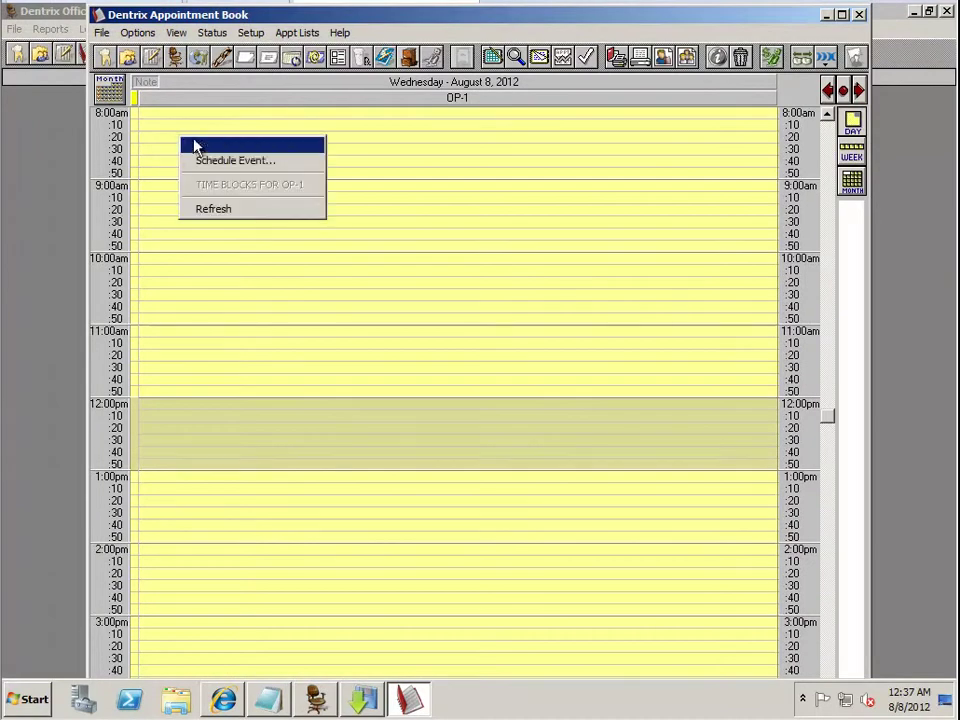
{"action": "left_click", "coordinate": [180, 145]}
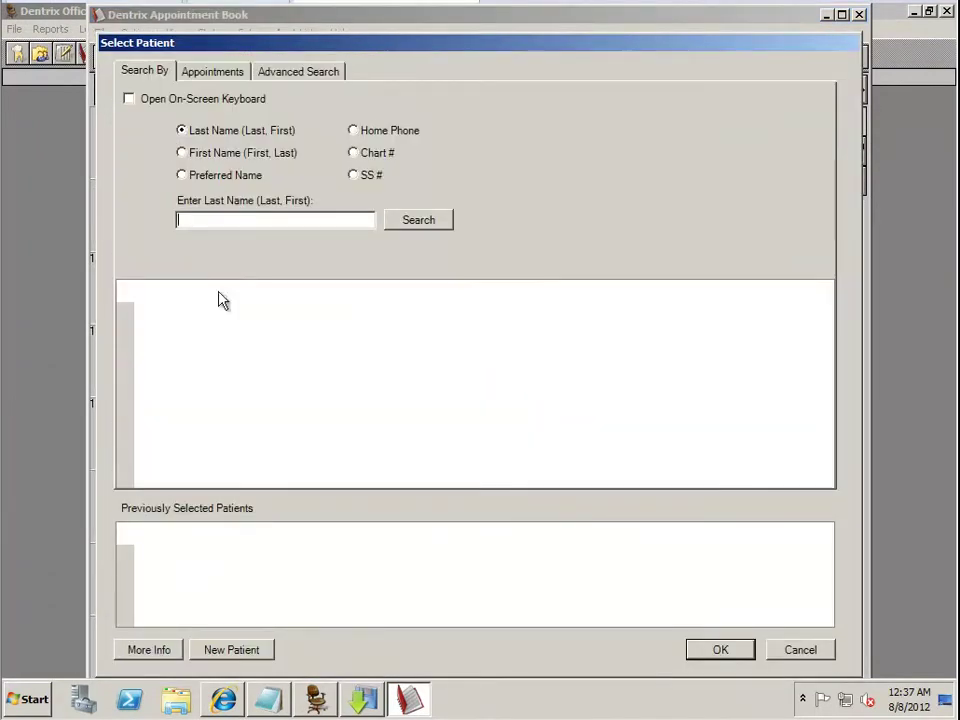
{"action": "left_click", "coordinate": [206, 655]}
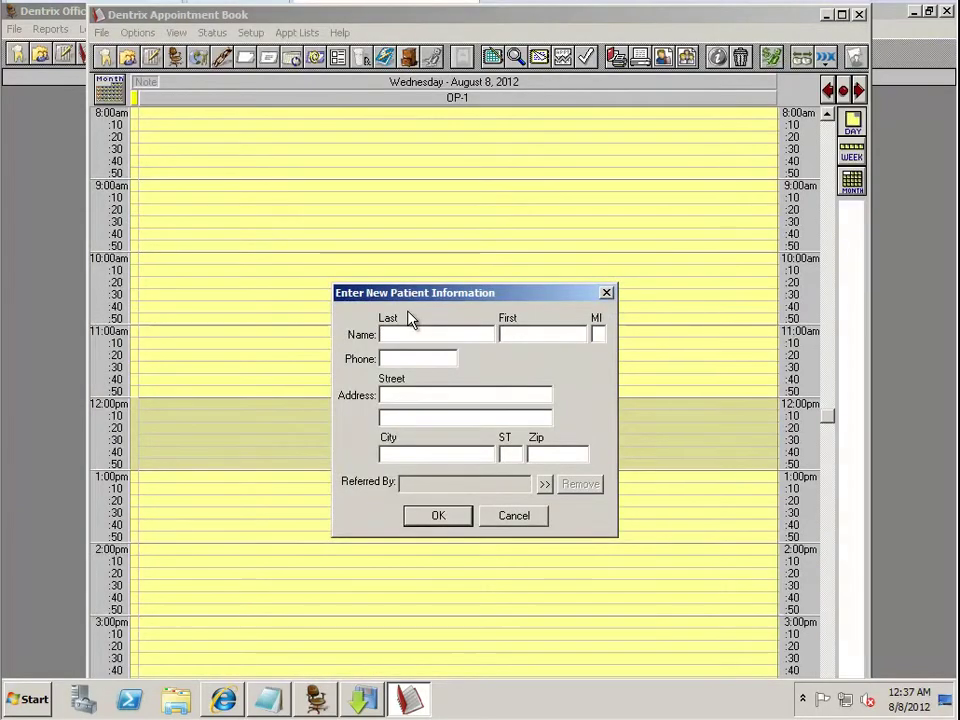
{"action": "type", "text": "Test"}
{"action": "left_click", "coordinate": [448, 516]}
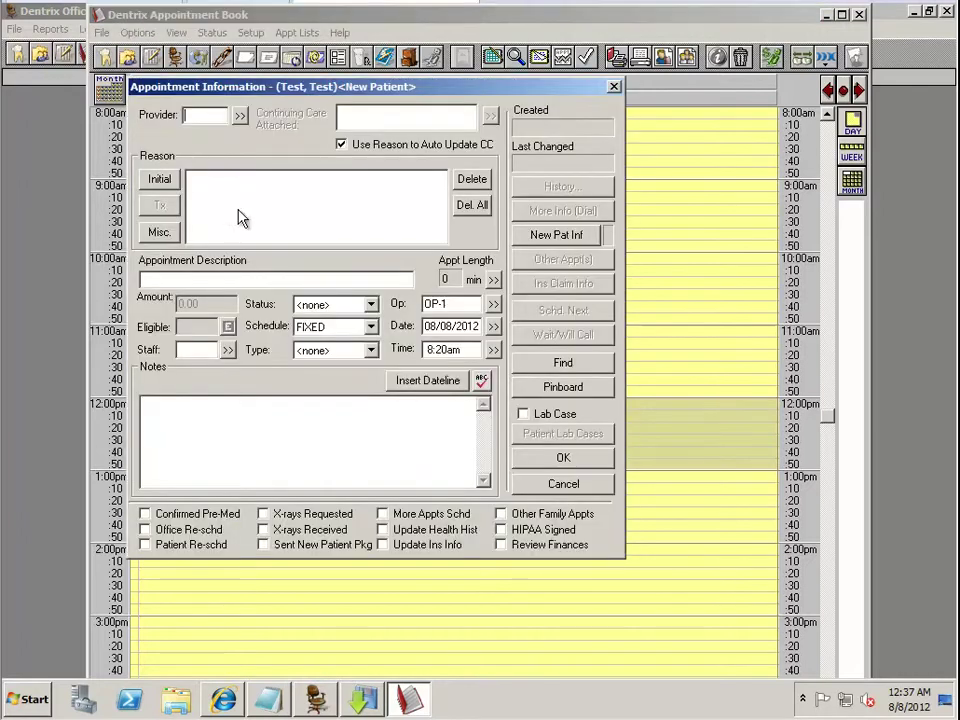
- Assign provider DDS1 and the initial reason Pano to the appointment, and save it
{"action": "left_click", "coordinate": [240, 116]}
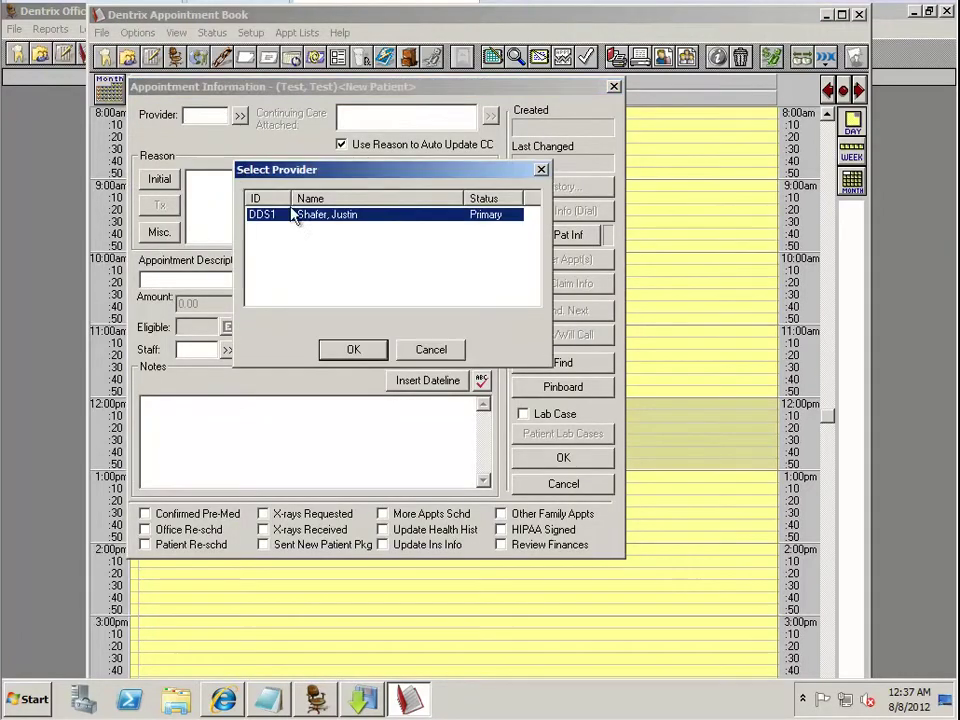
{"action": "left_click", "coordinate": [340, 339]}
{"action": "left_click", "coordinate": [159, 179]}
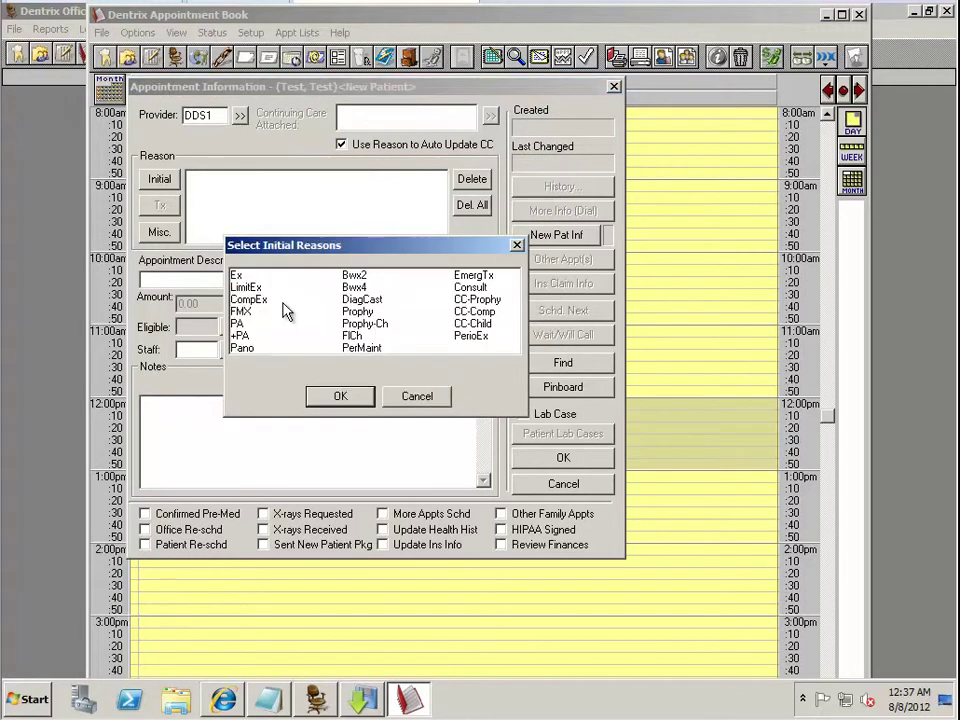
{"action": "left_click", "coordinate": [243, 349]}
{"action": "left_click", "coordinate": [360, 395]}
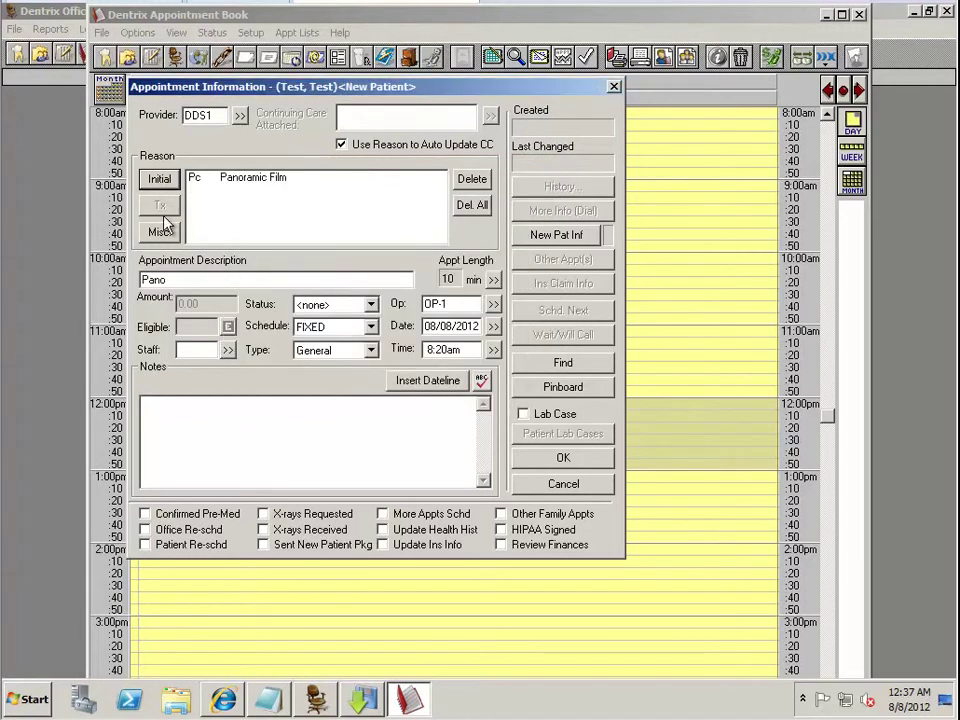
{"action": "left_click", "coordinate": [562, 460]}
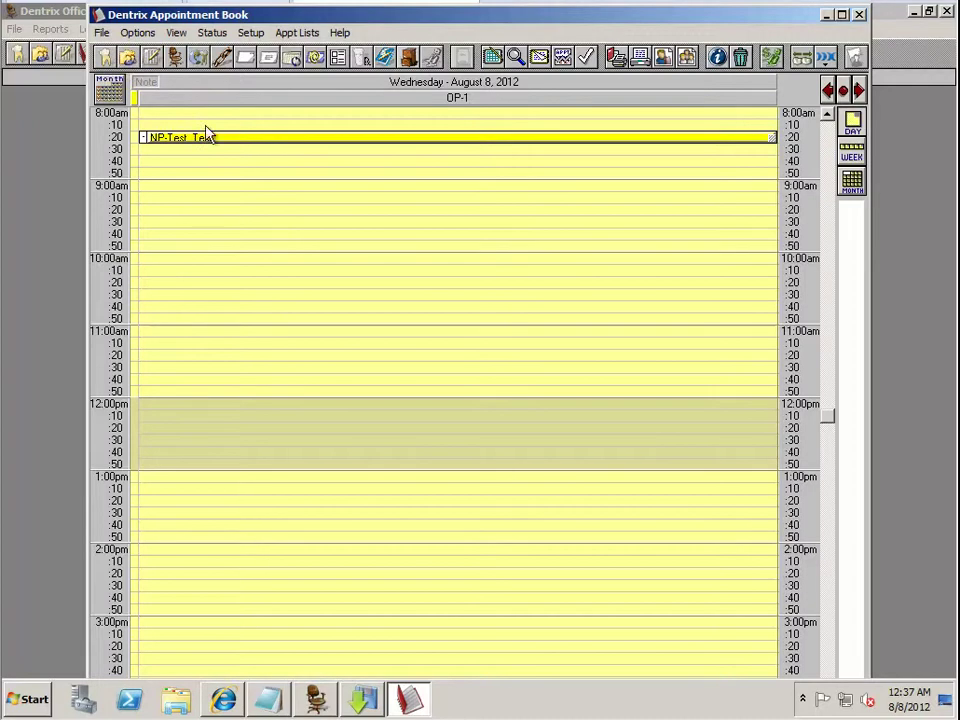
- Open the 8:20am new-patient appointment in OP-1
{"action": "double_click", "coordinate": [231, 165]}
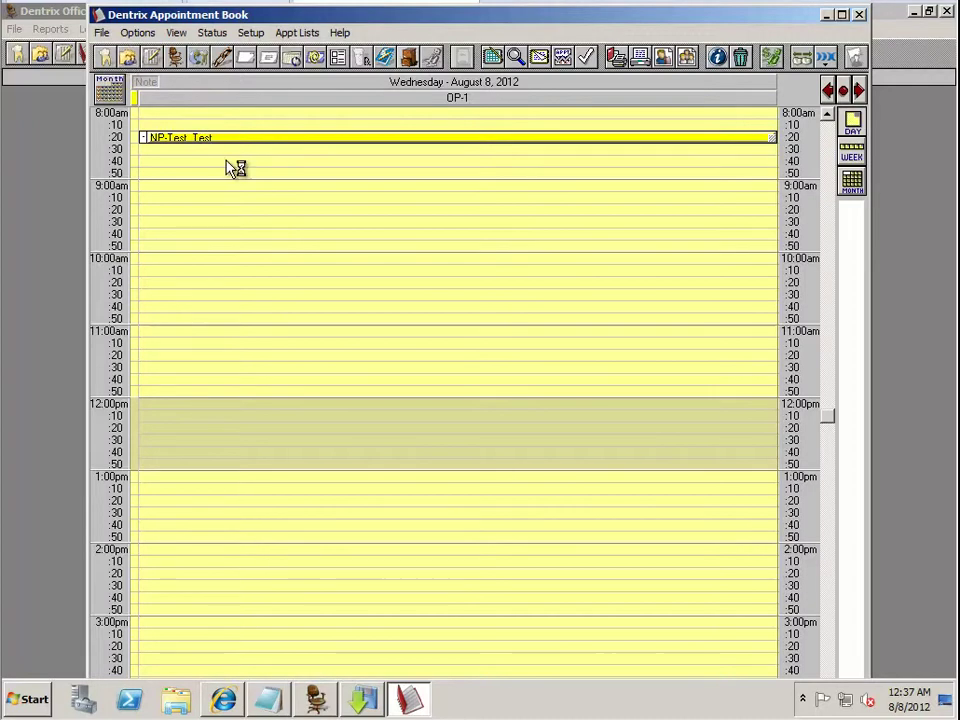